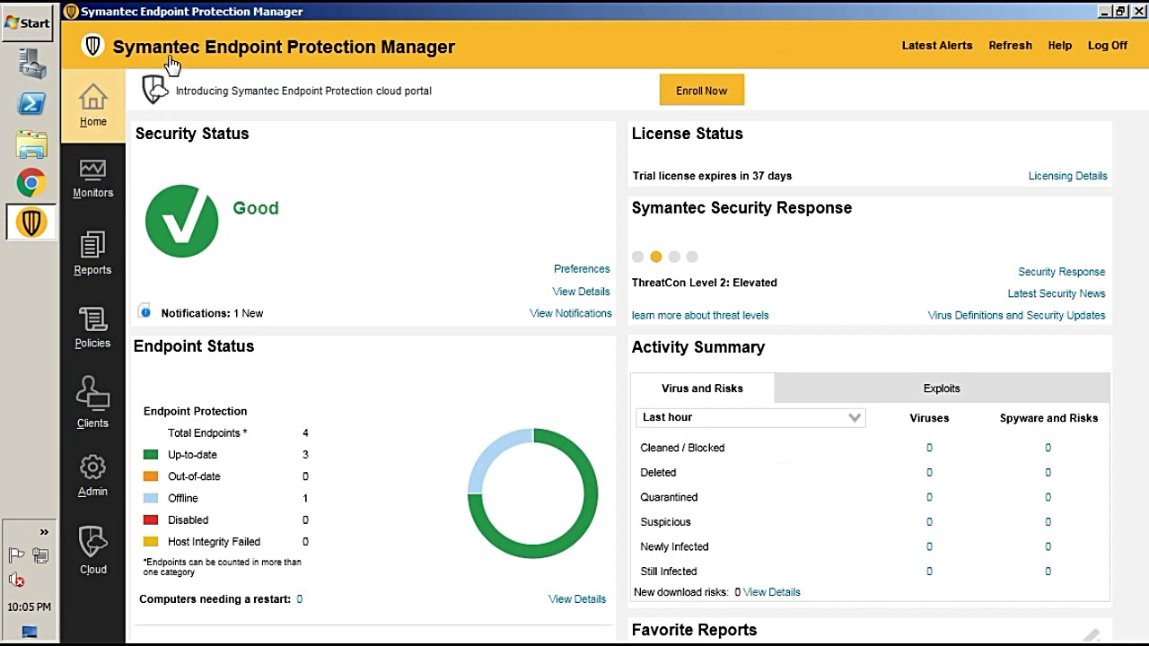
Leave the Home dashboard for the Admin section listing the administrator accounts
click(93, 486)
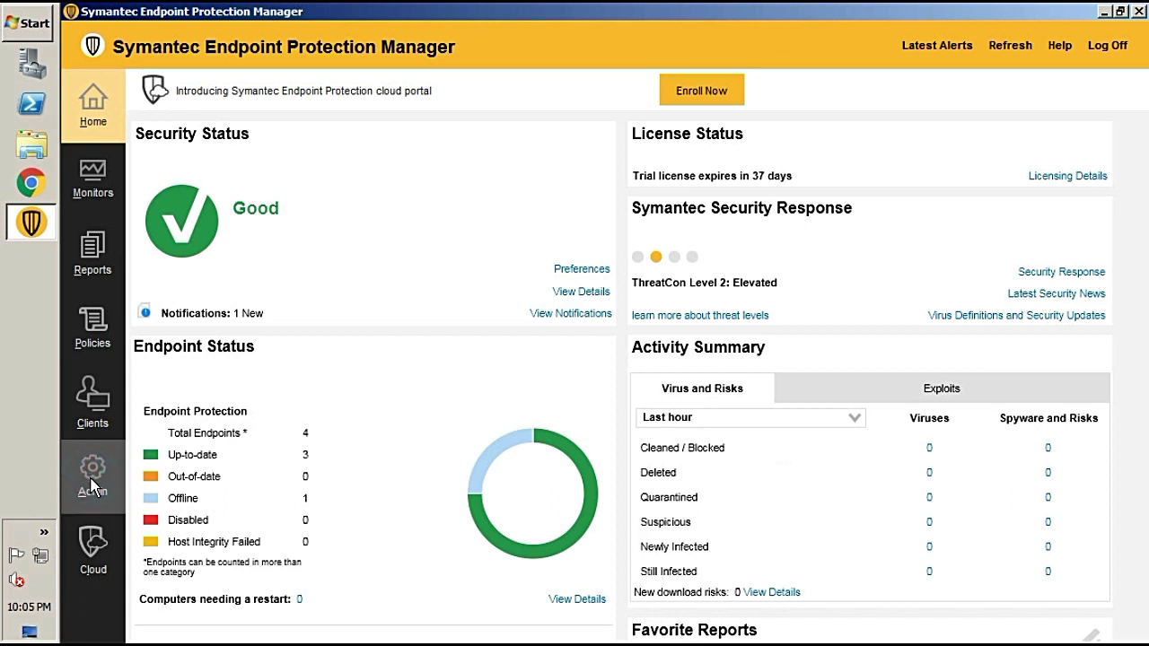
click(93, 485)
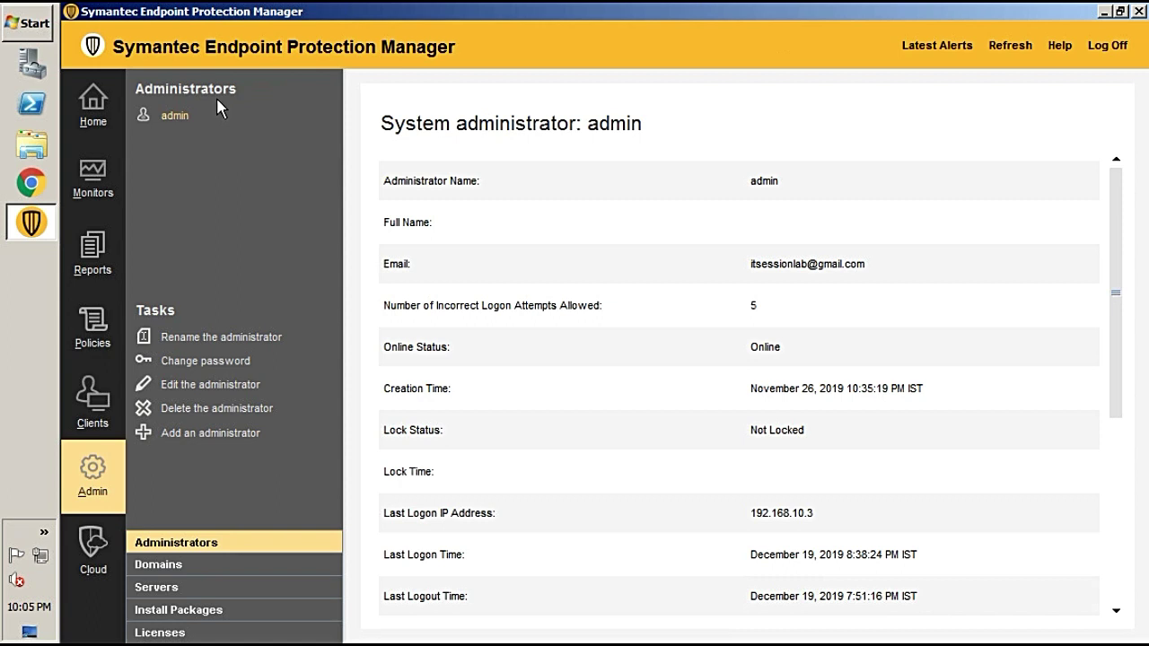
Show the Administrators list and start 'Add an administrator'
click(181, 541)
click(196, 437)
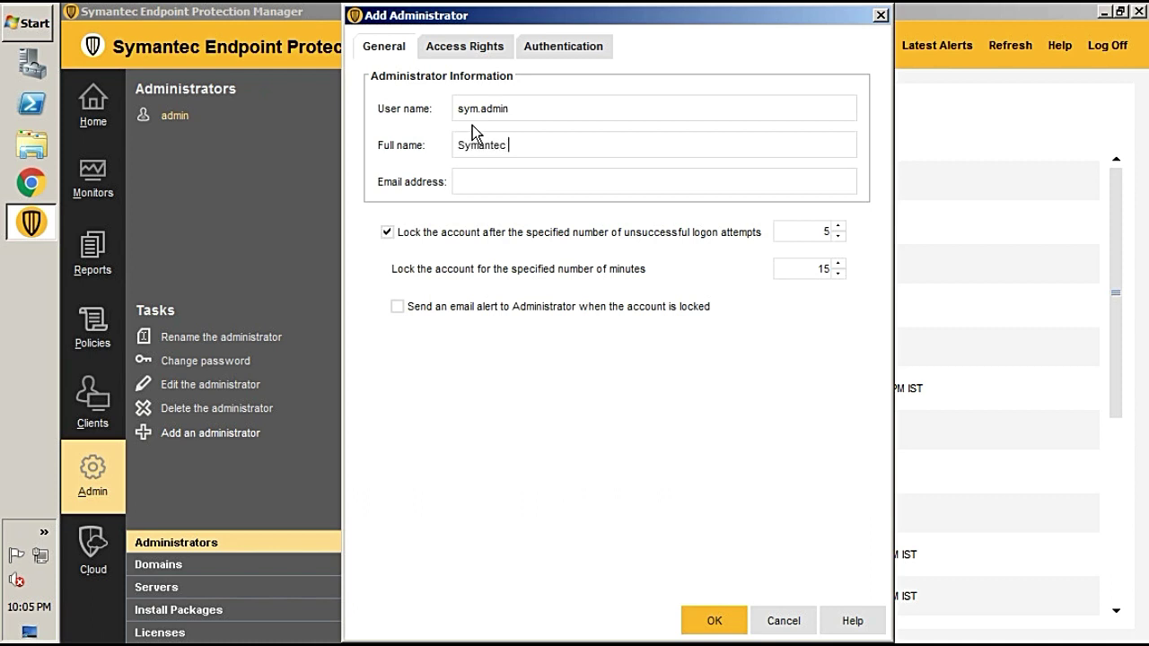
Enter the full name 'User' and the account's e-mail address, correcting its domain
key(Tab)
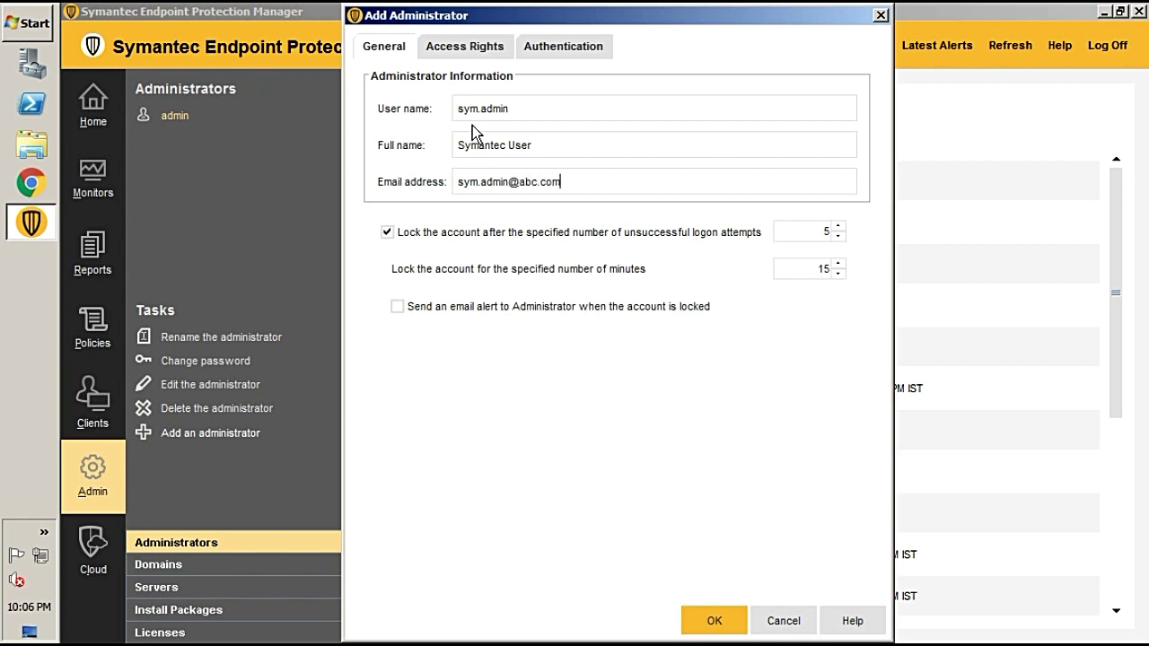
key(BackSpace)
key(BackSpace)
key(BackSpace)
key(BackSpace)
key(BackSpace)
key(BackSpace)
key(BackSpace)
key(BackSpace)
key(BackSpace)
key(BackSpace)
Allow 10 failed logon attempts and enable the e-mail alert when the account locks
click(837, 227)
click(838, 226)
click(838, 226)
click(838, 226)
click(837, 226)
click(401, 312)
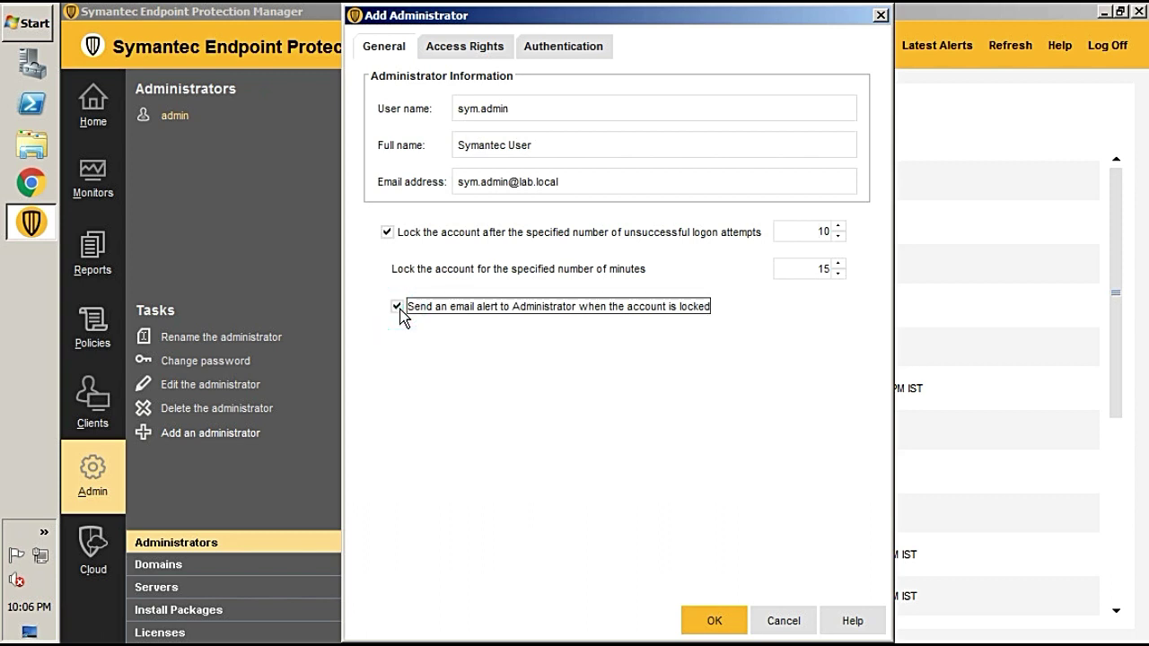
On Access Rights, try Administrator and its Site Rights, cancel, then reselect Limited Administrator
click(470, 52)
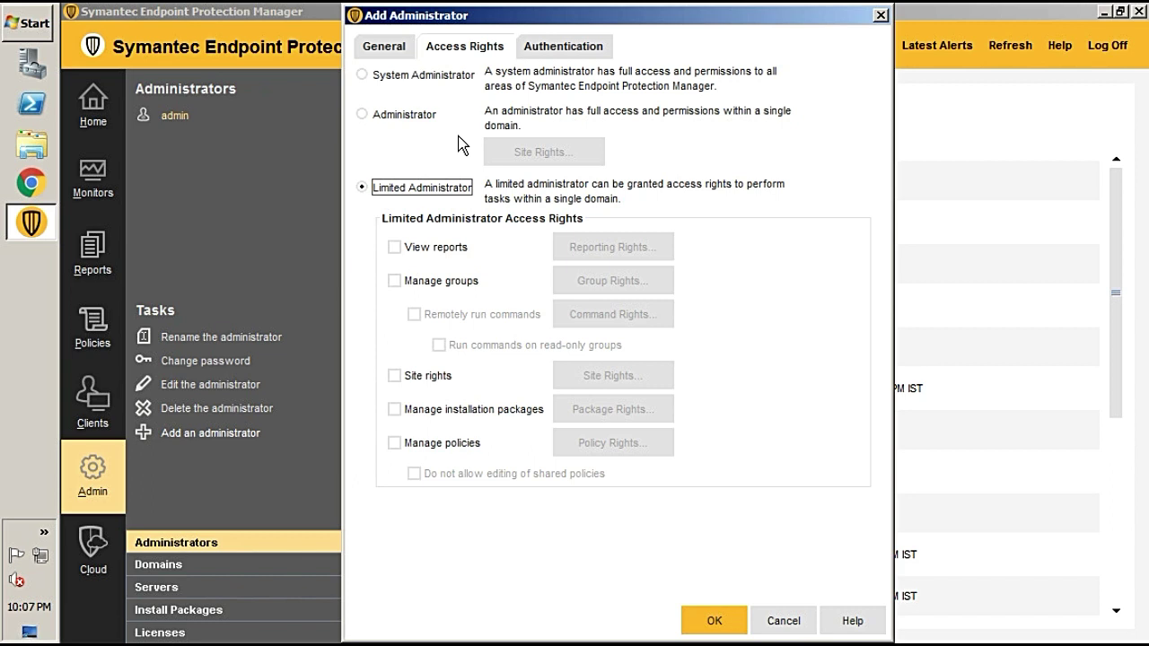
click(362, 114)
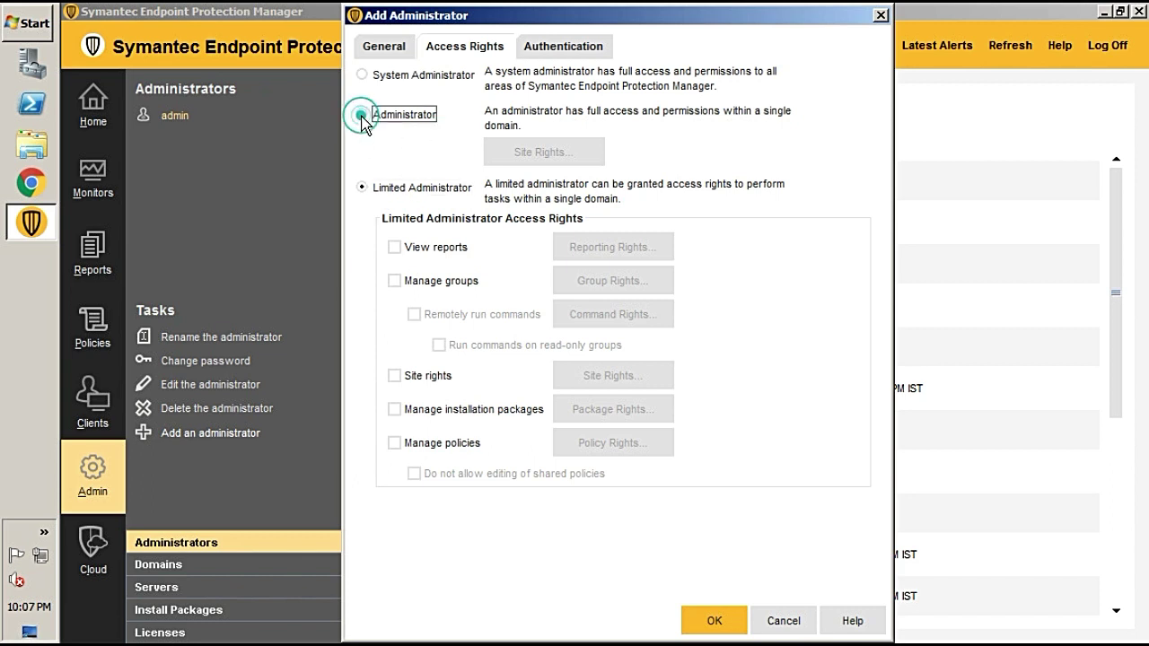
click(553, 153)
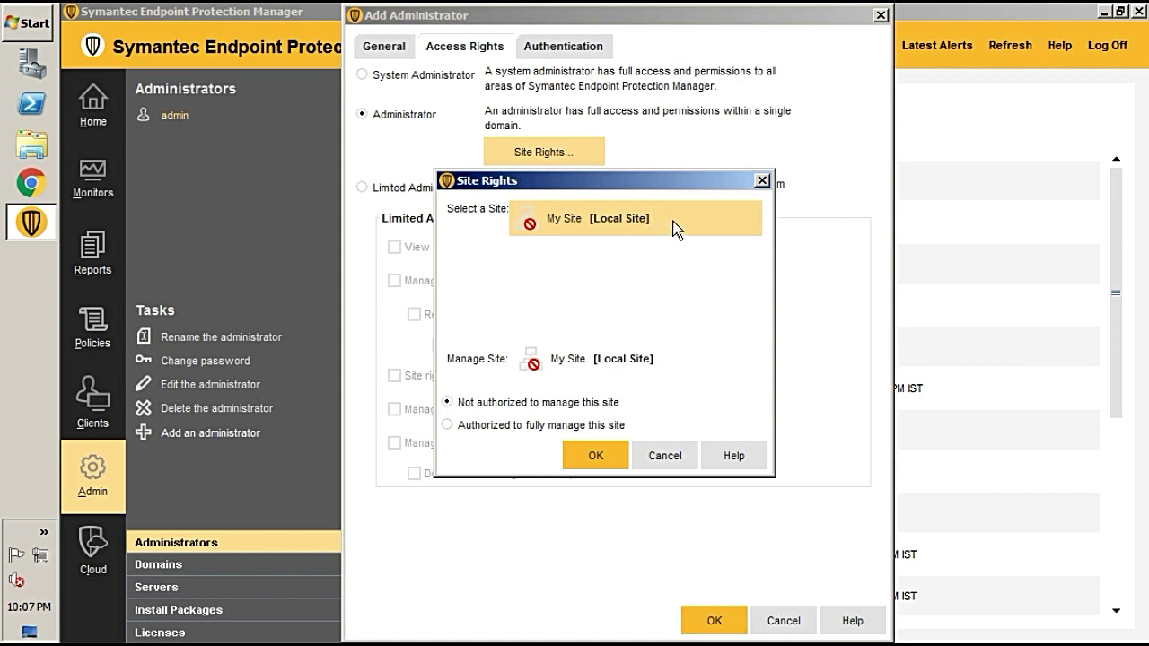
click(665, 456)
click(360, 188)
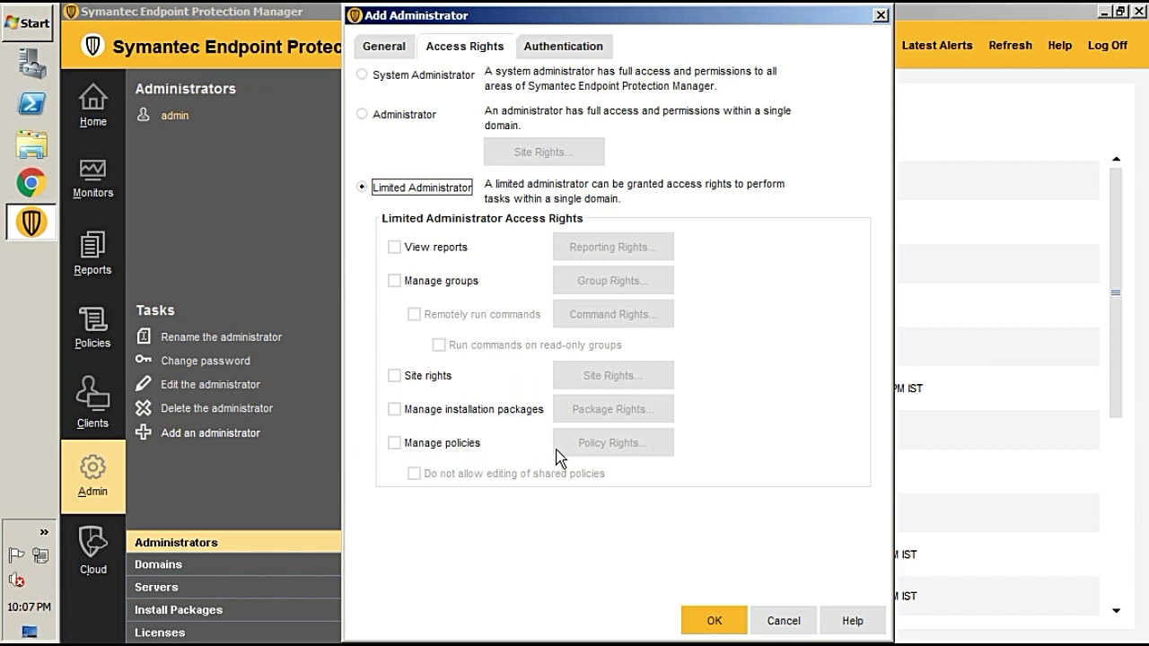
Enable View reports and Manage groups, keeping default reporting rights and My Company Full Access
click(395, 246)
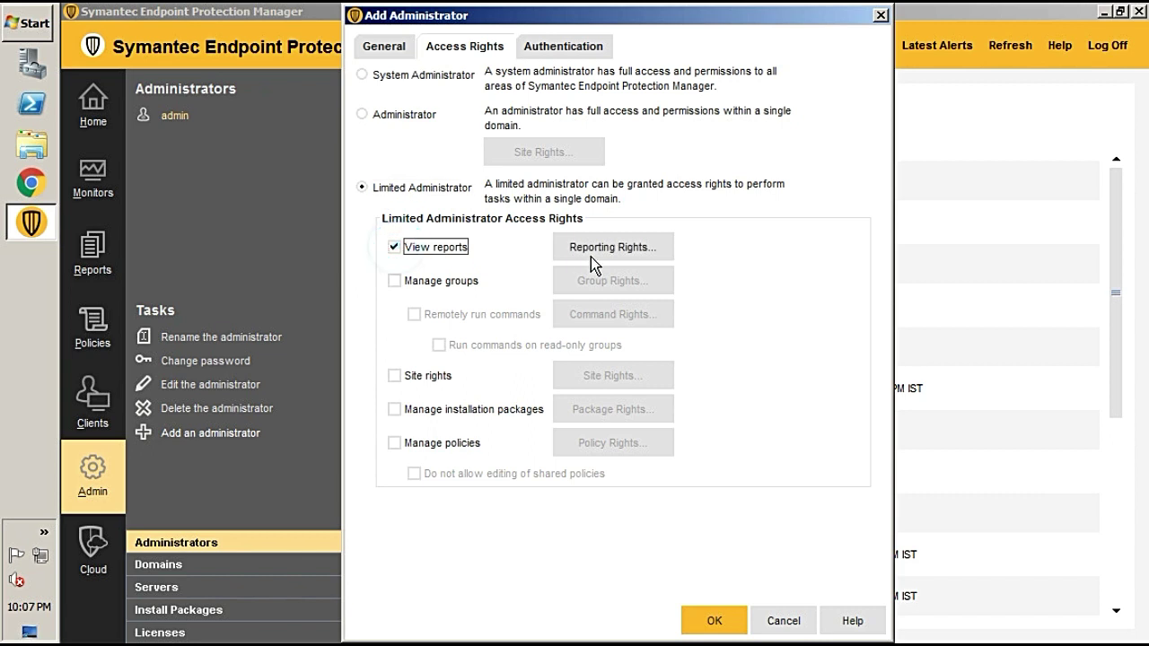
click(601, 246)
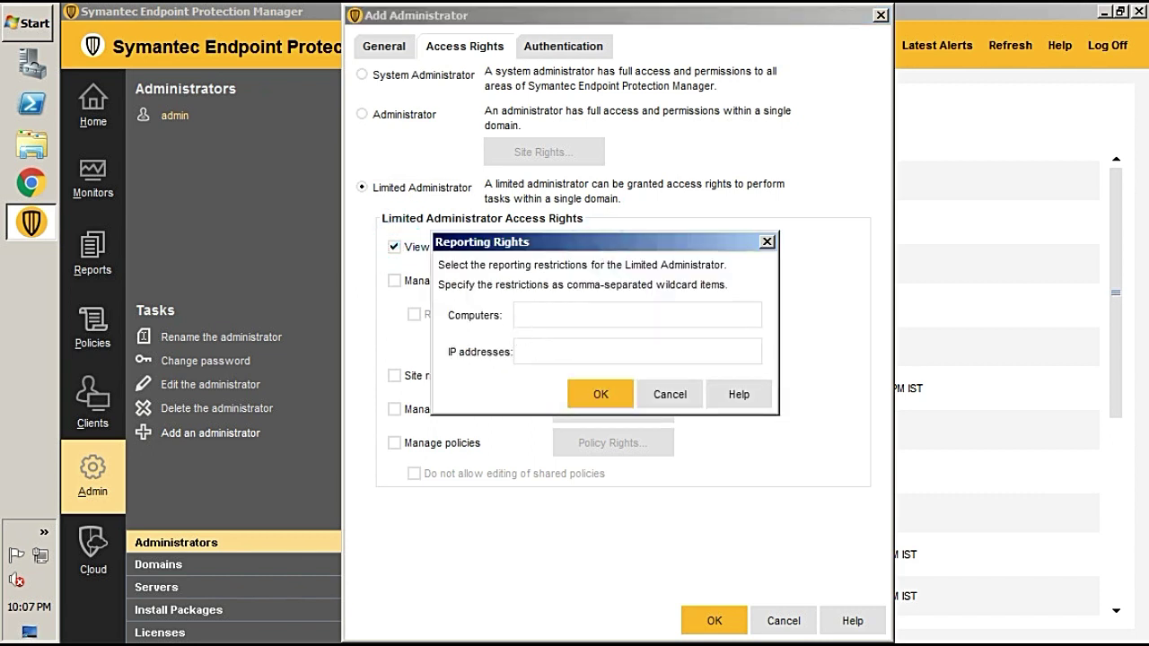
click(670, 395)
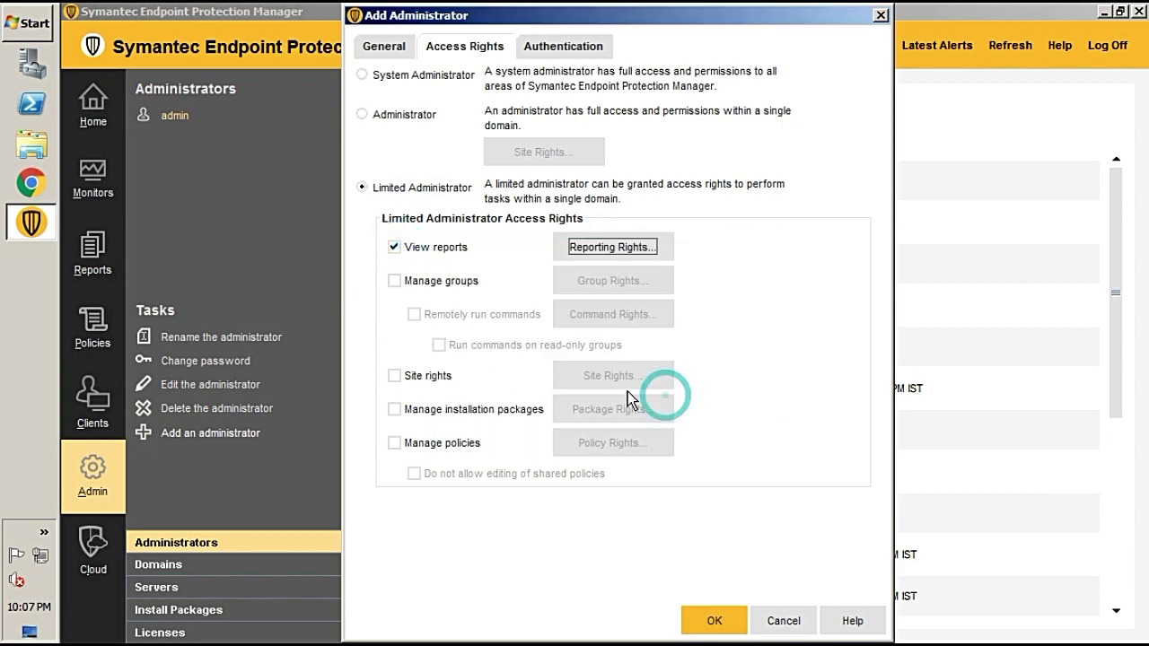
click(394, 280)
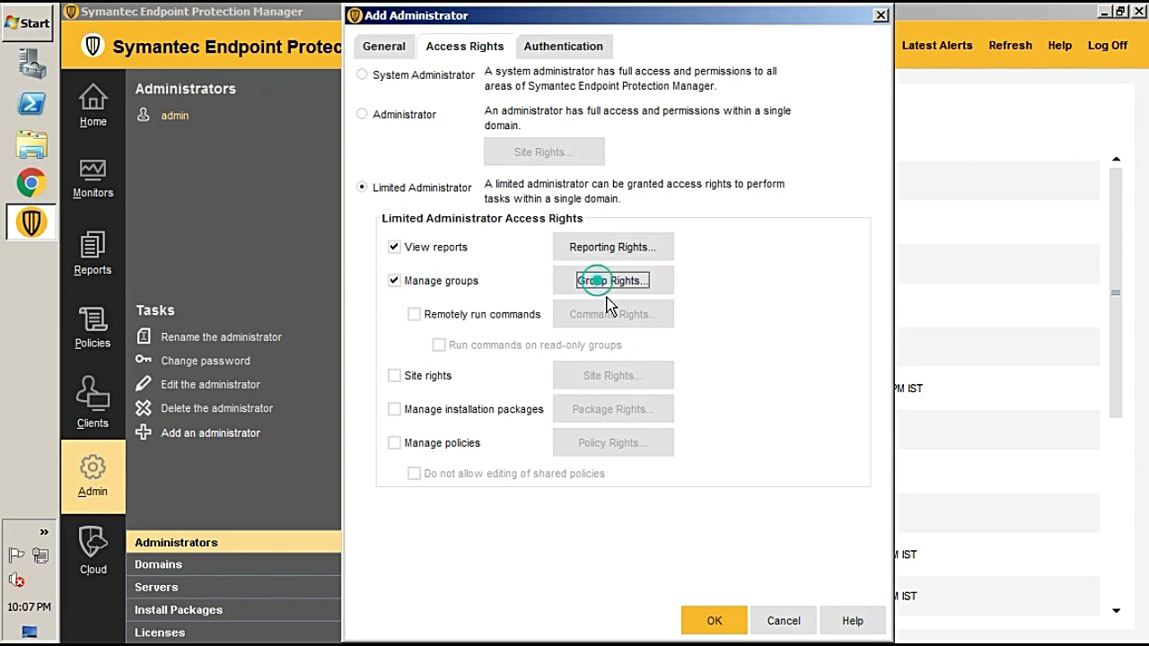
click(601, 280)
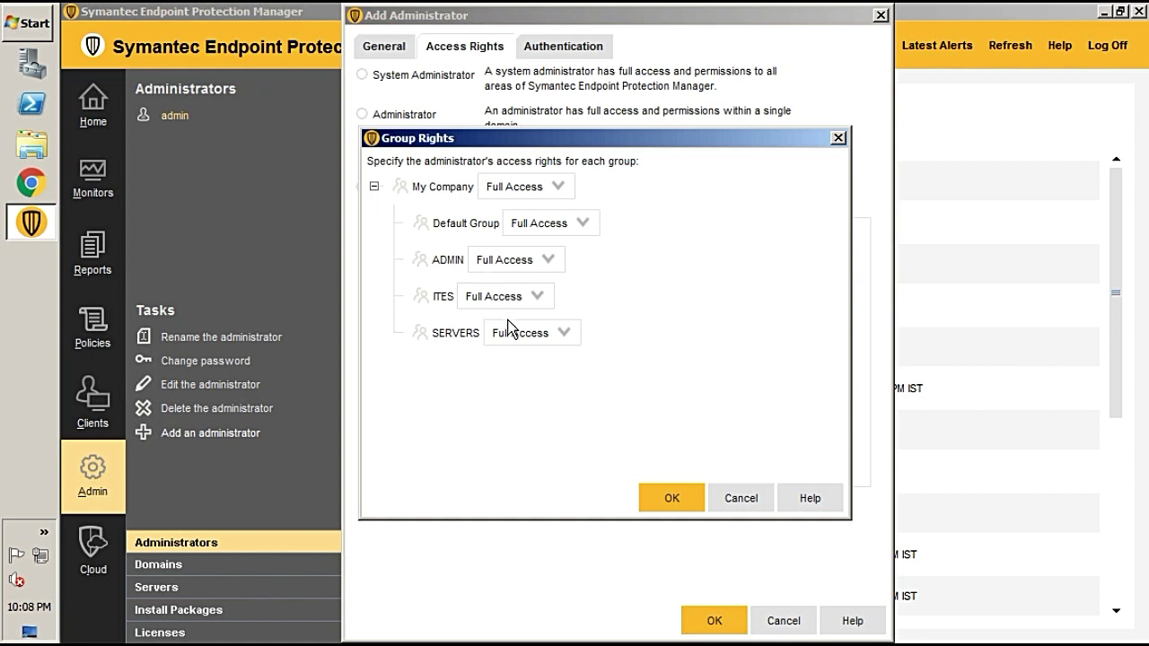
click(559, 189)
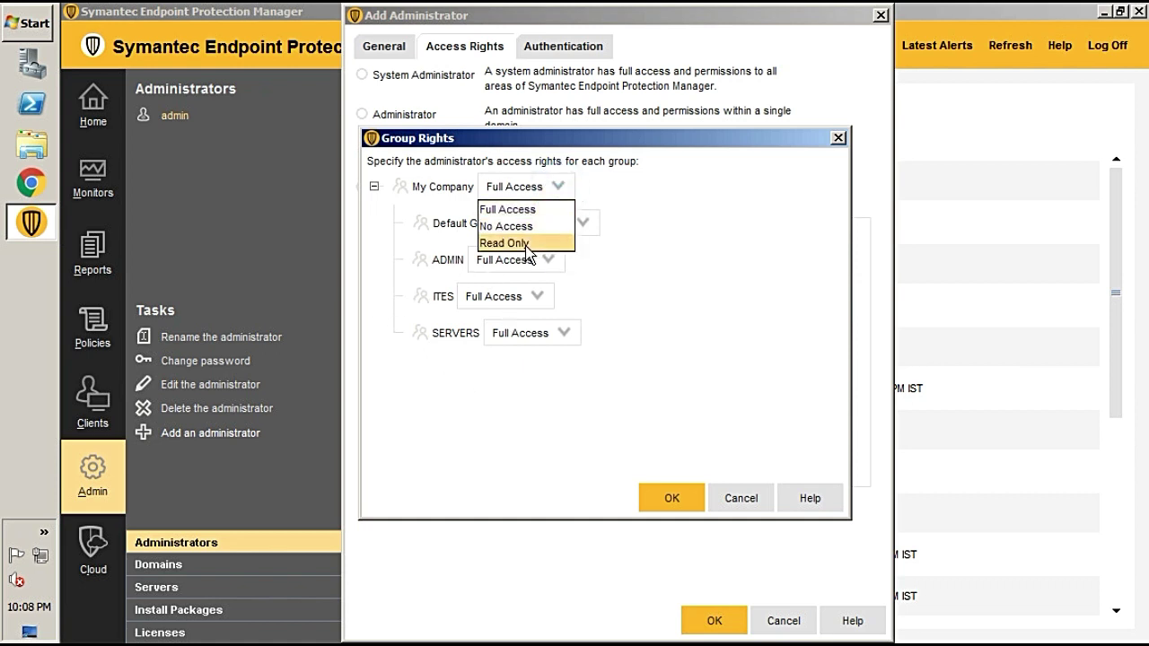
click(697, 219)
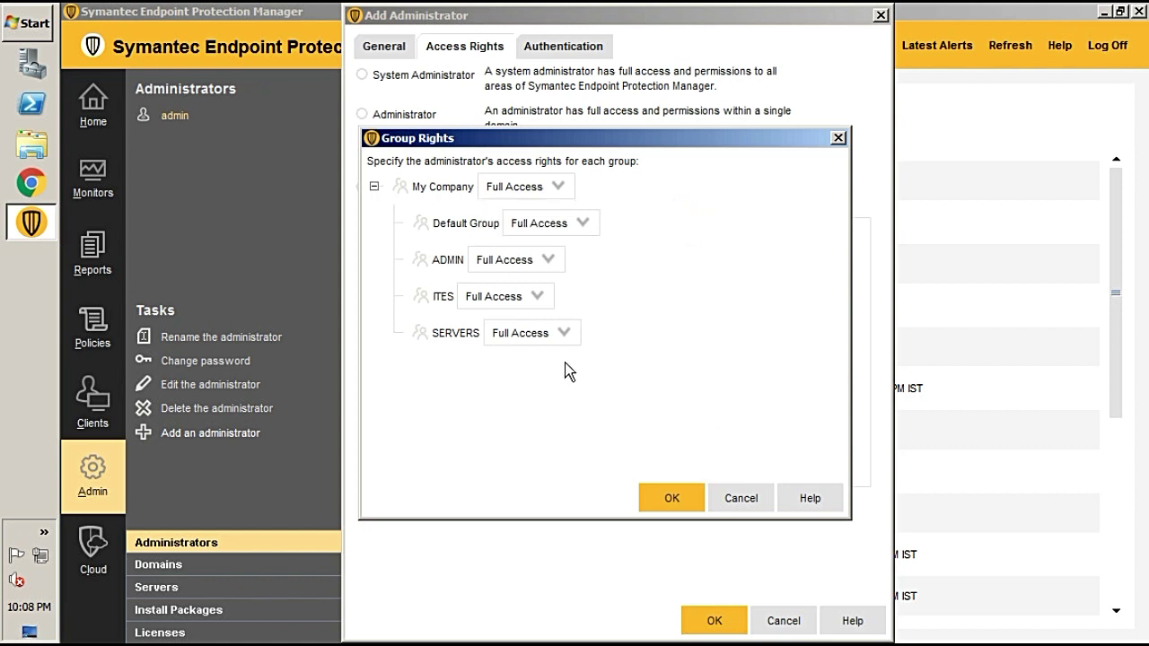
click(739, 498)
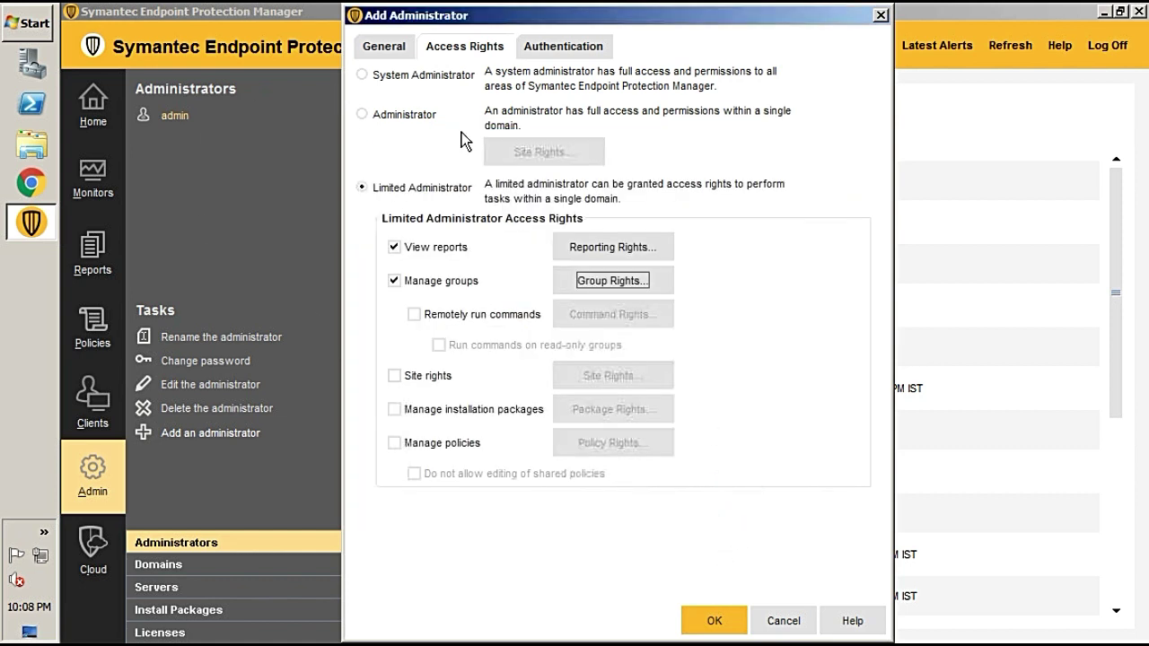
Enable Remotely run commands with default command rights, rechecking the group rights unchanged
click(413, 318)
click(620, 319)
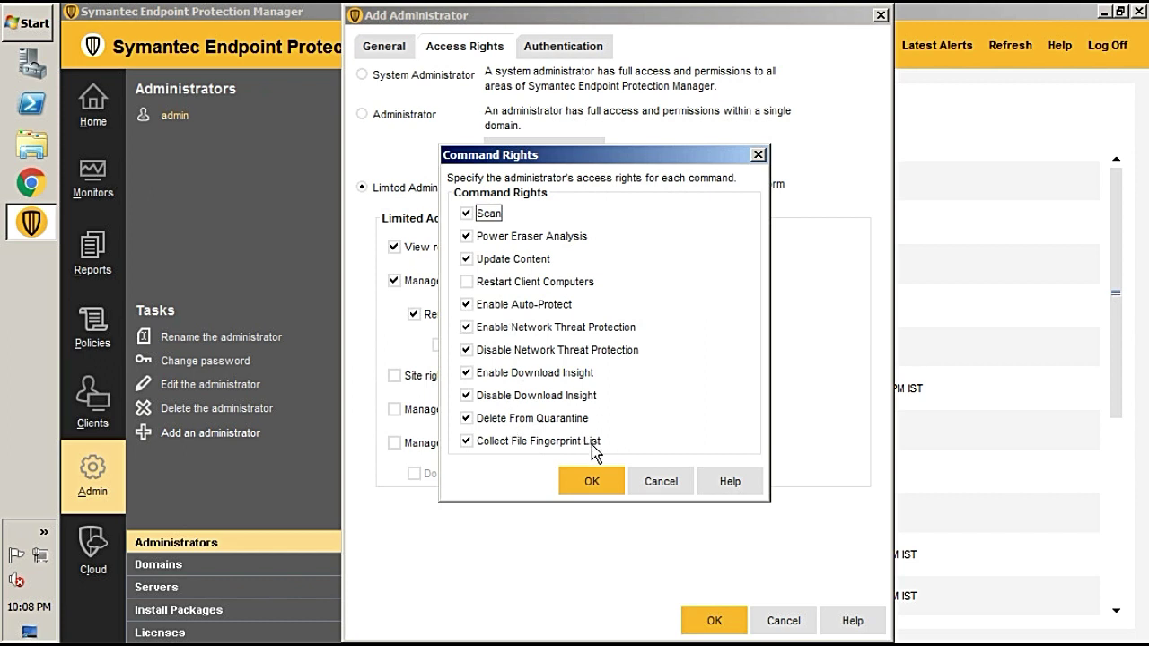
click(658, 480)
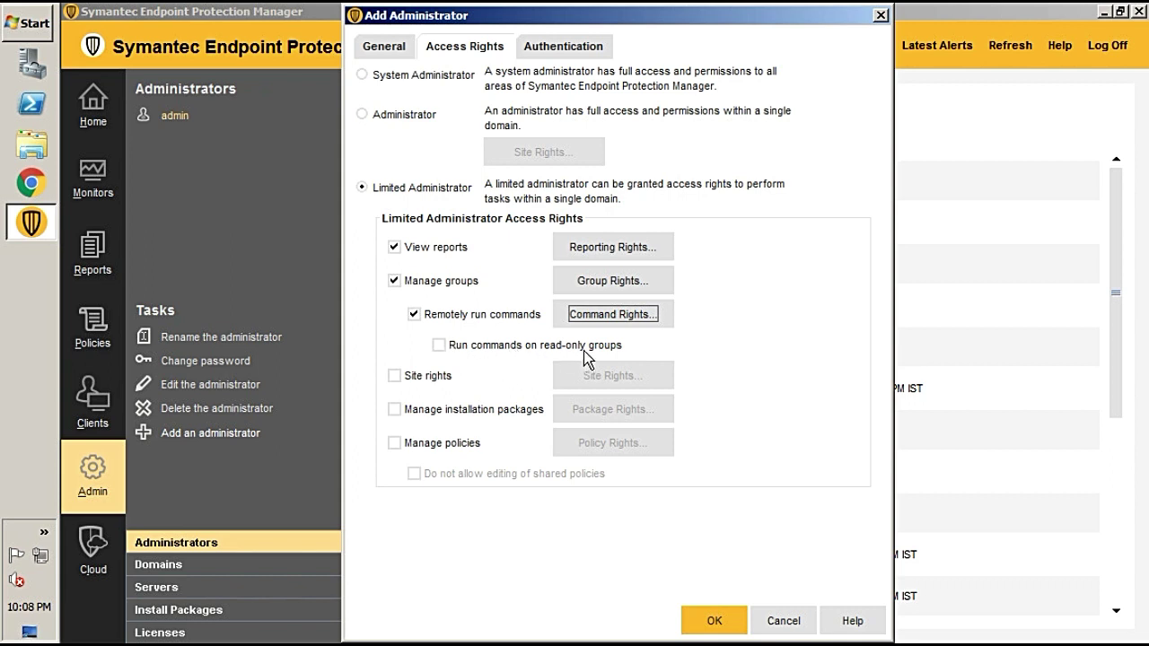
click(589, 283)
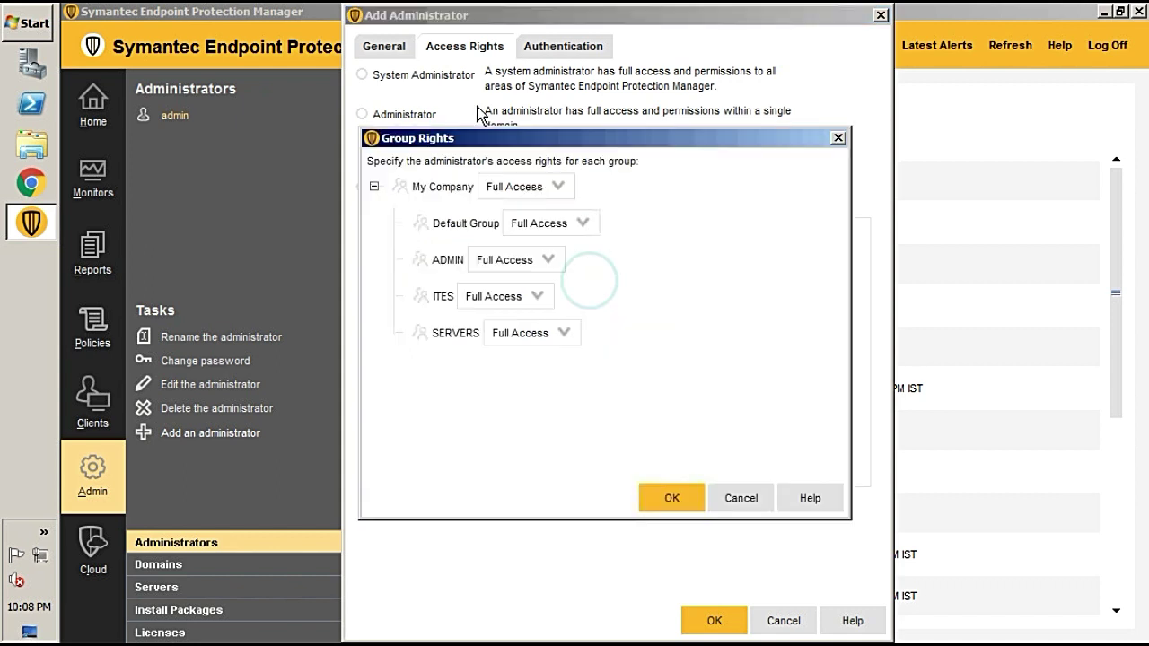
click(553, 189)
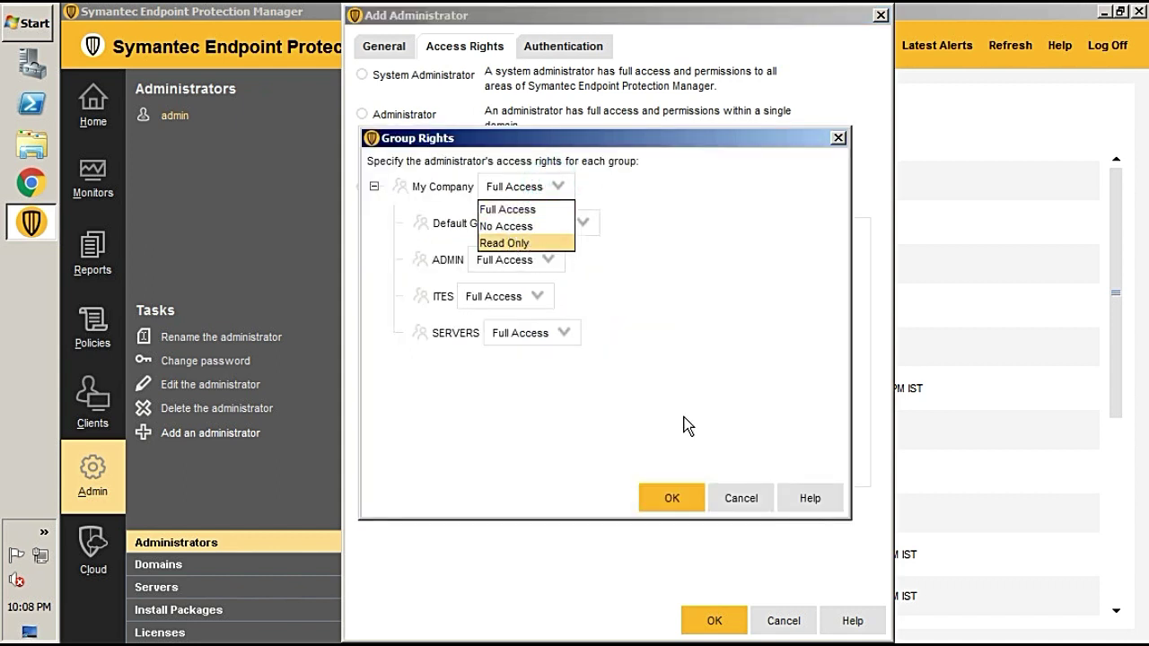
click(737, 499)
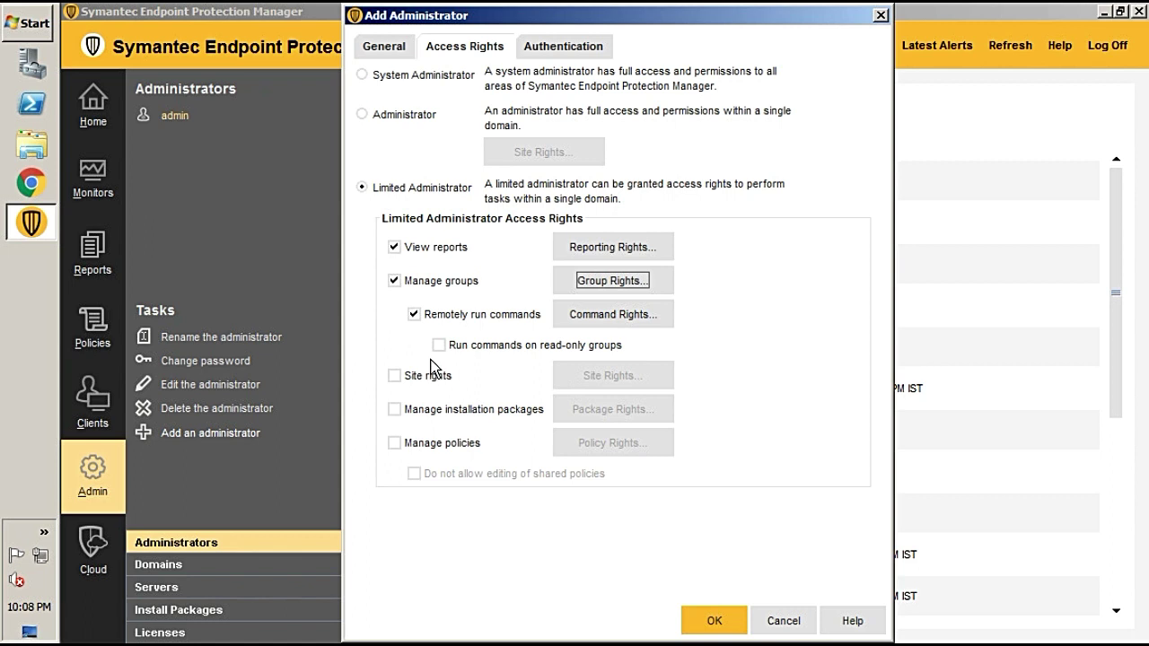
Allow commands on read-only groups, and grant site rights and installation package management
click(439, 346)
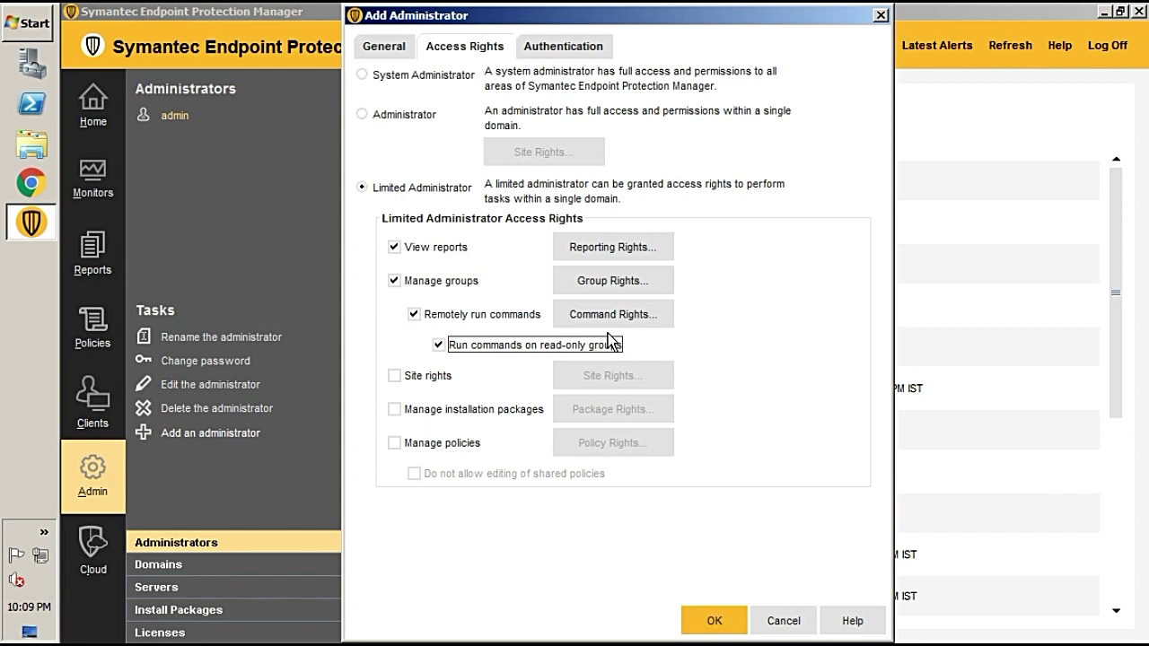
click(395, 376)
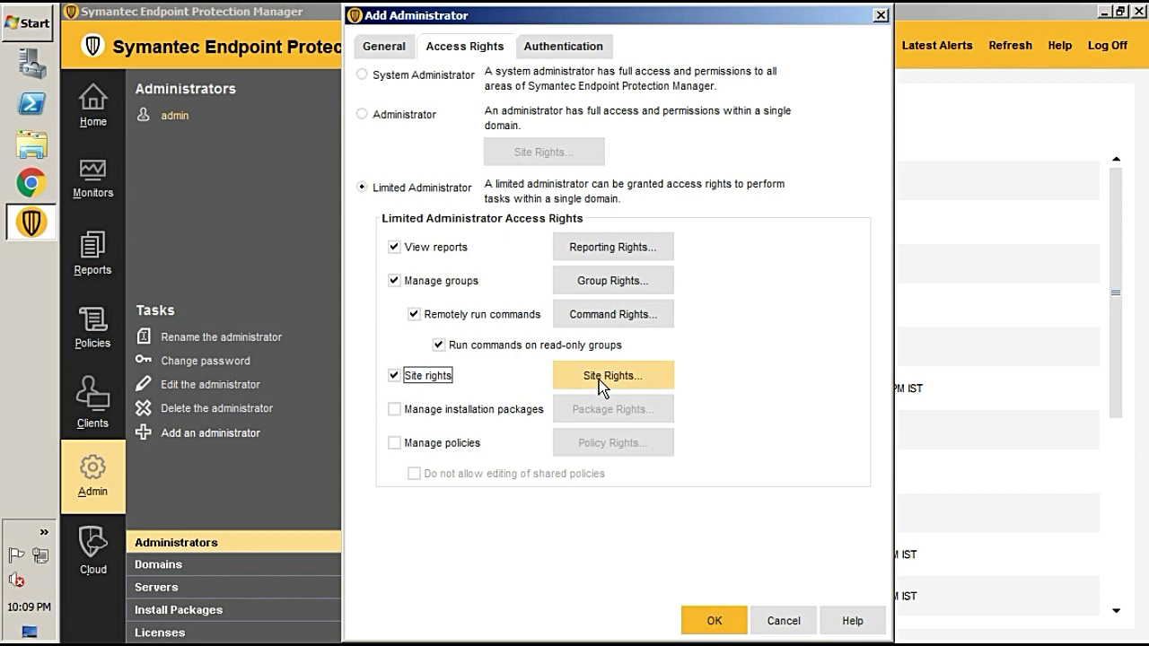
click(599, 377)
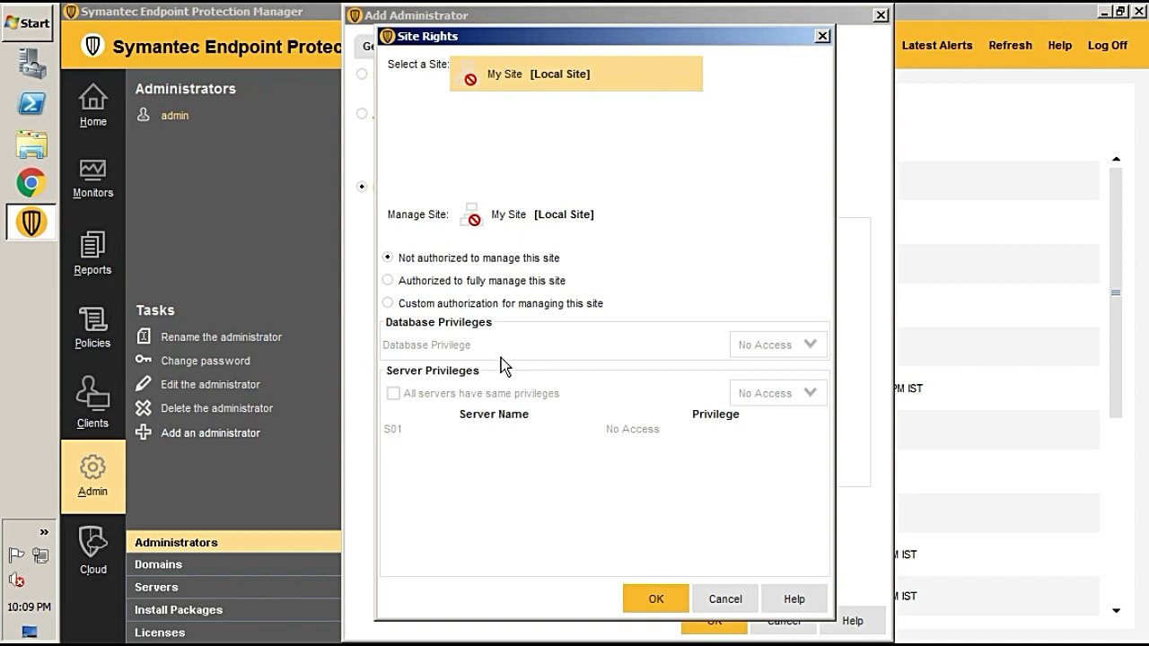
click(729, 598)
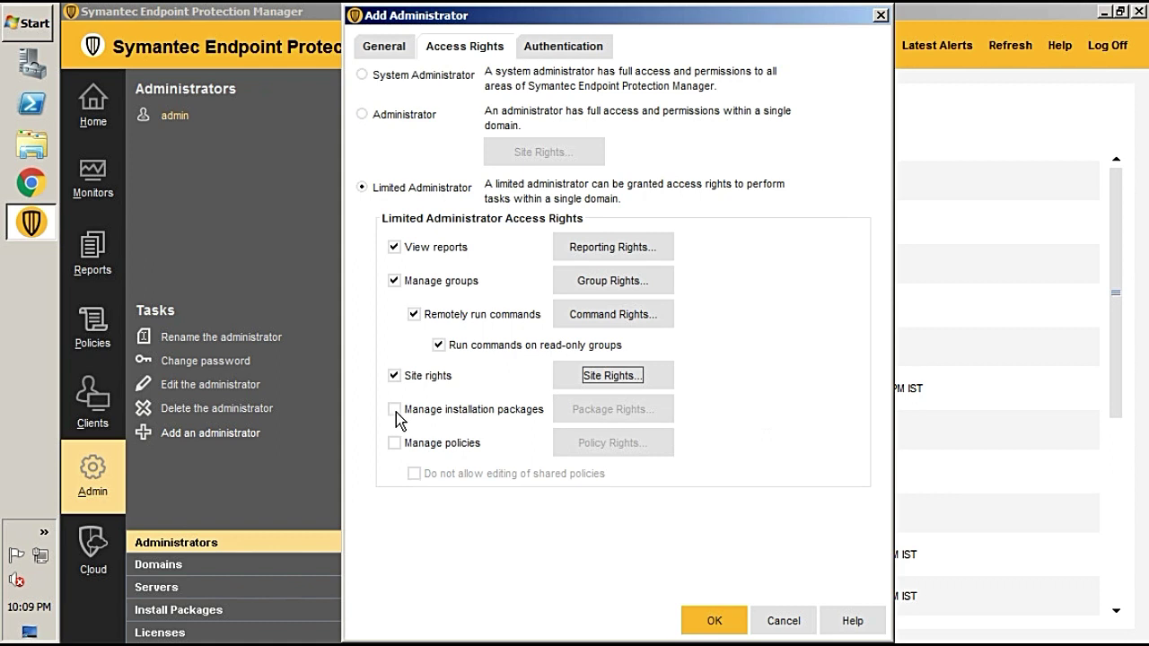
click(395, 410)
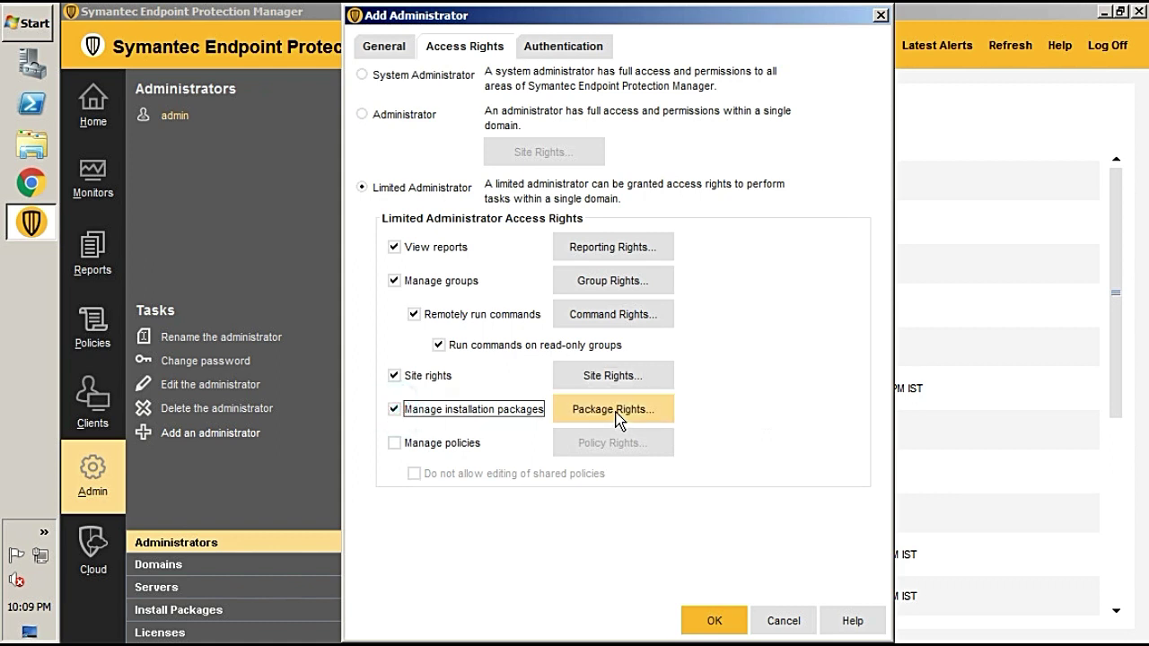
click(616, 412)
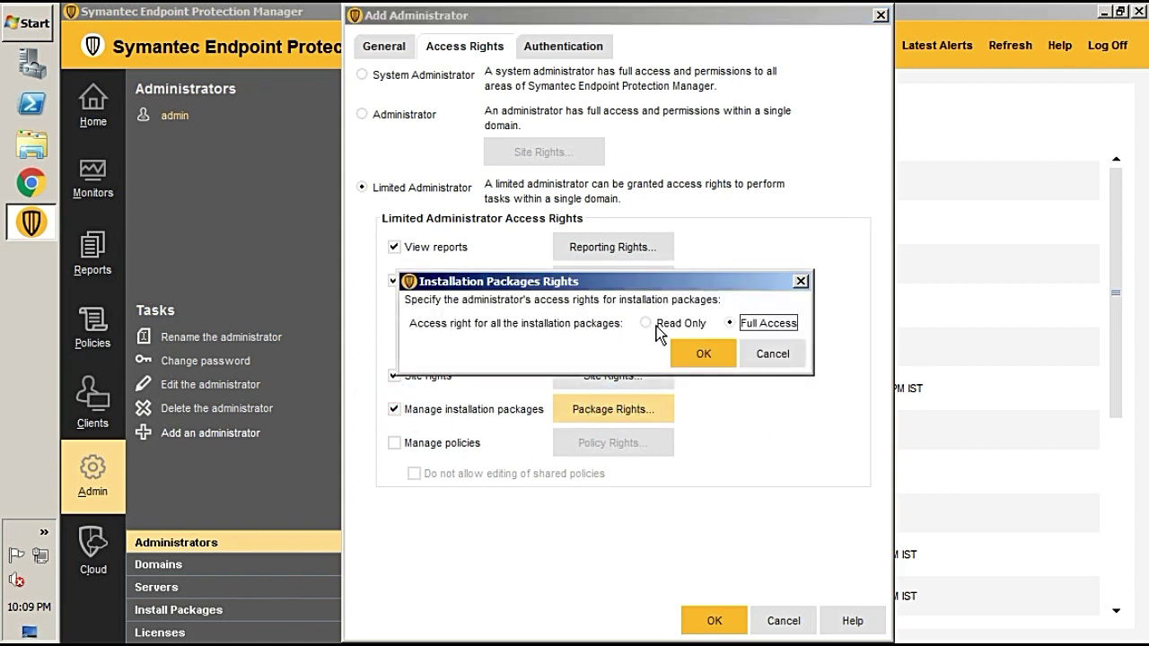
click(716, 352)
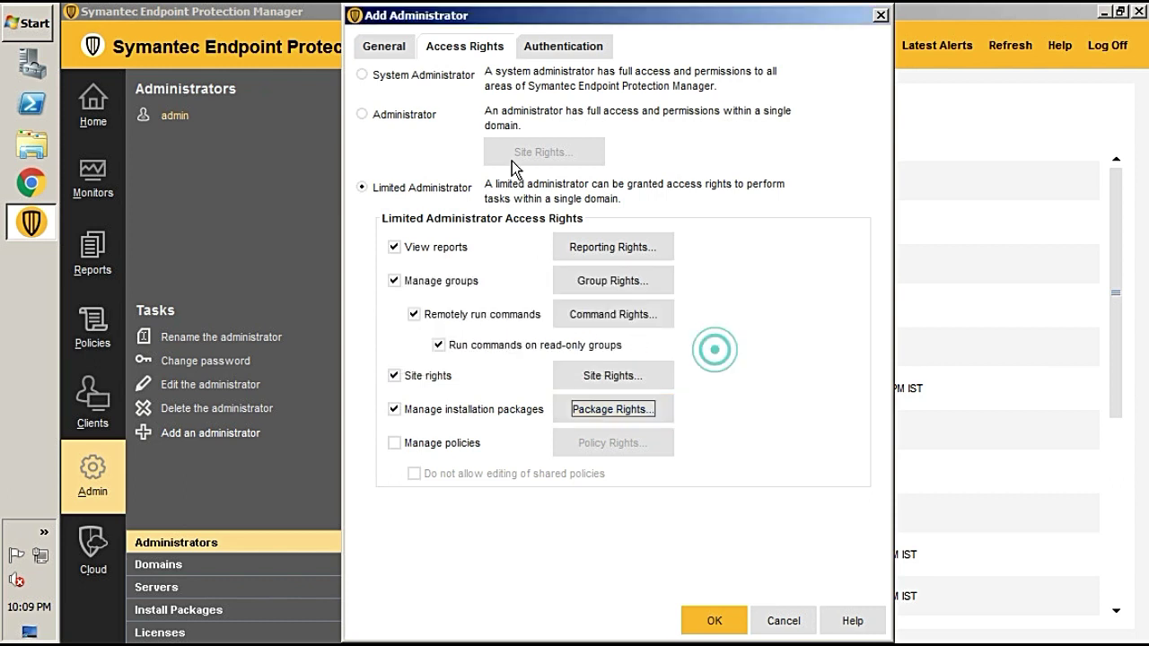
Grant Manage policies with default policy types, then switch the access level to Administrator
click(395, 443)
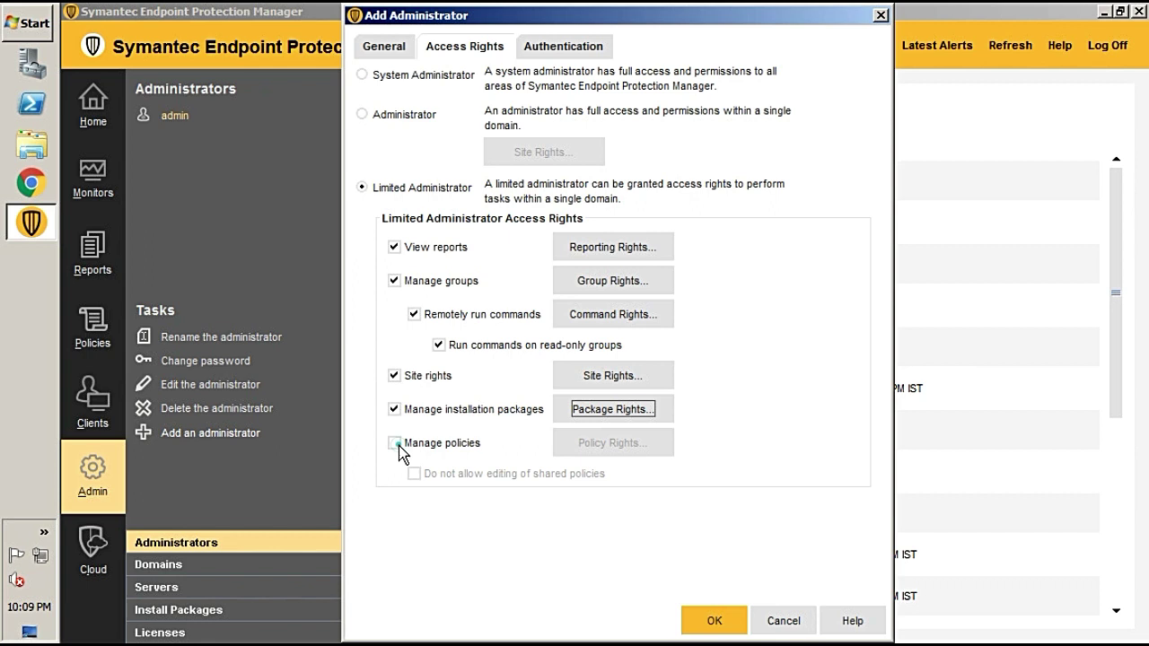
click(595, 442)
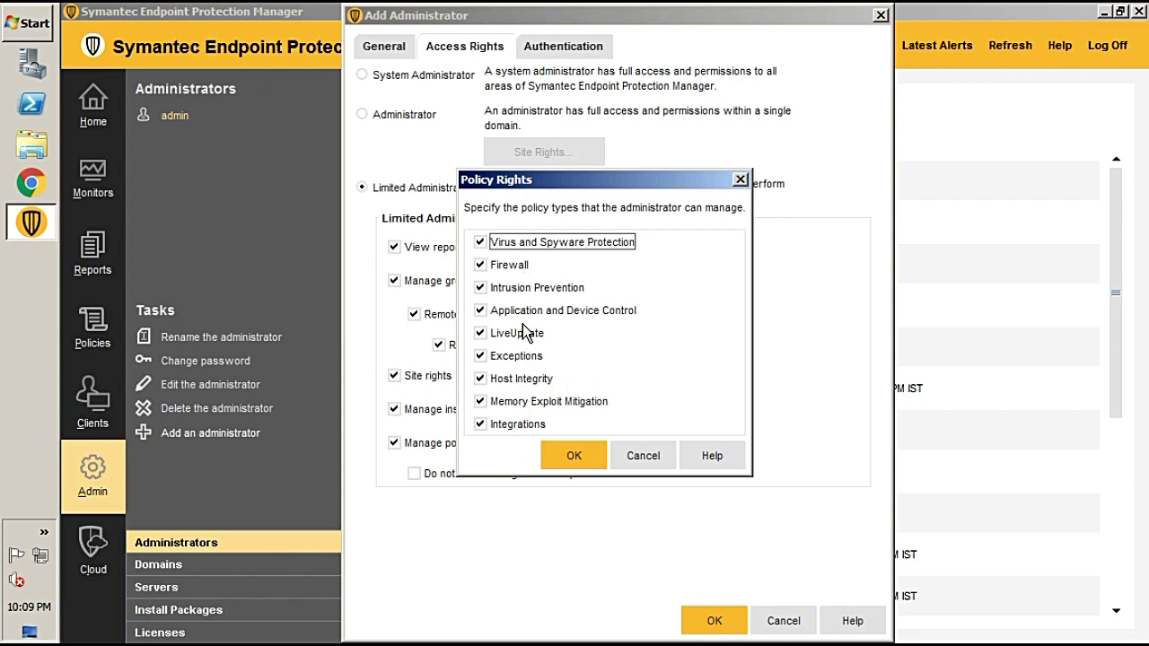
click(646, 454)
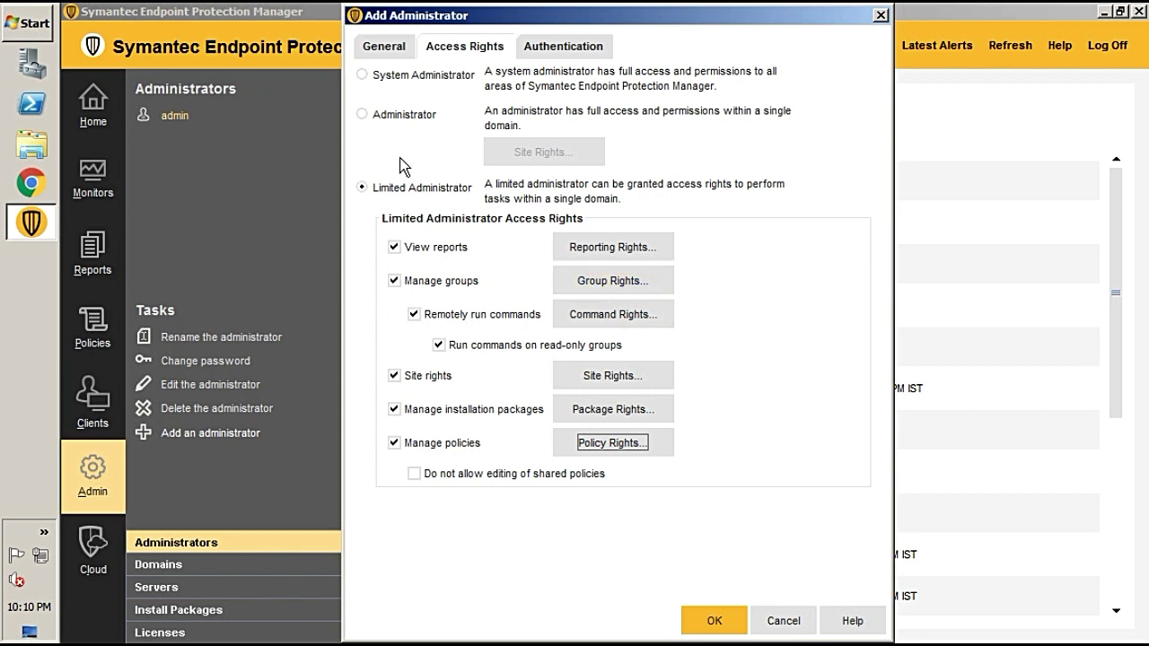
click(362, 115)
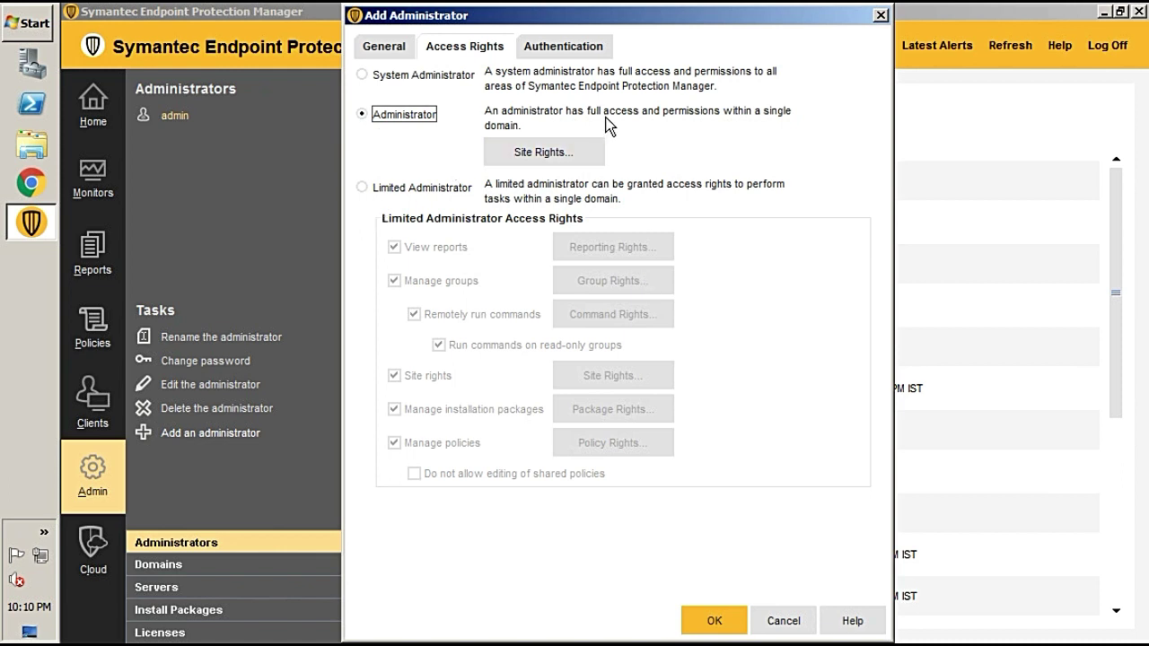
On the Authentication tab, enter and confirm an initial password
click(559, 52)
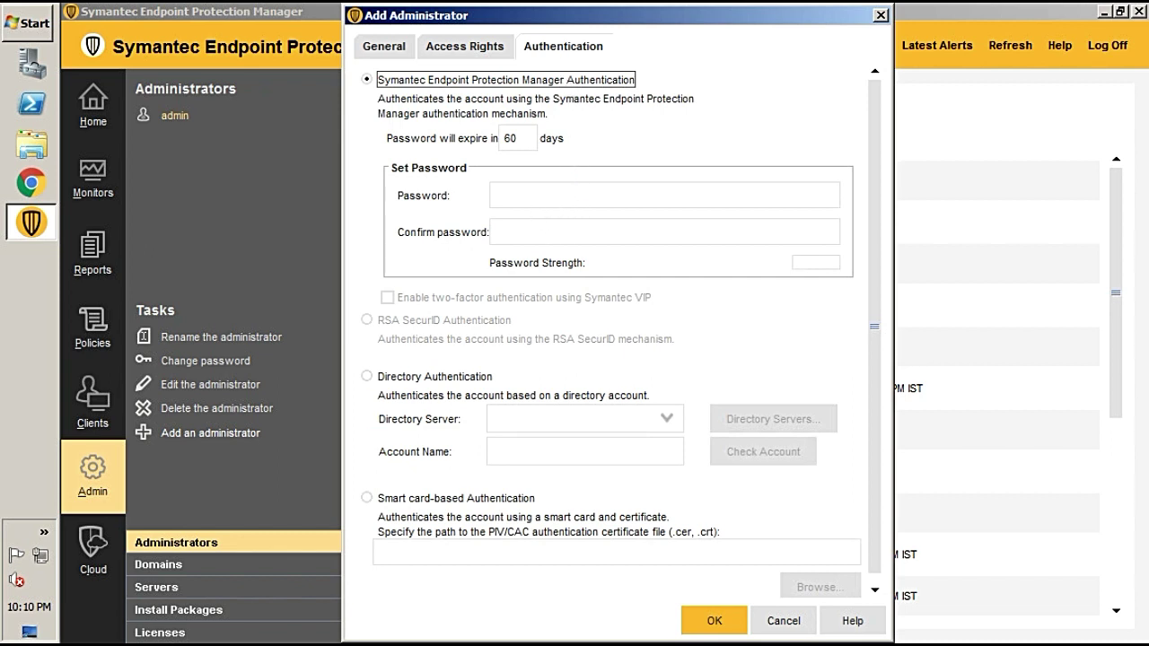
click(531, 194)
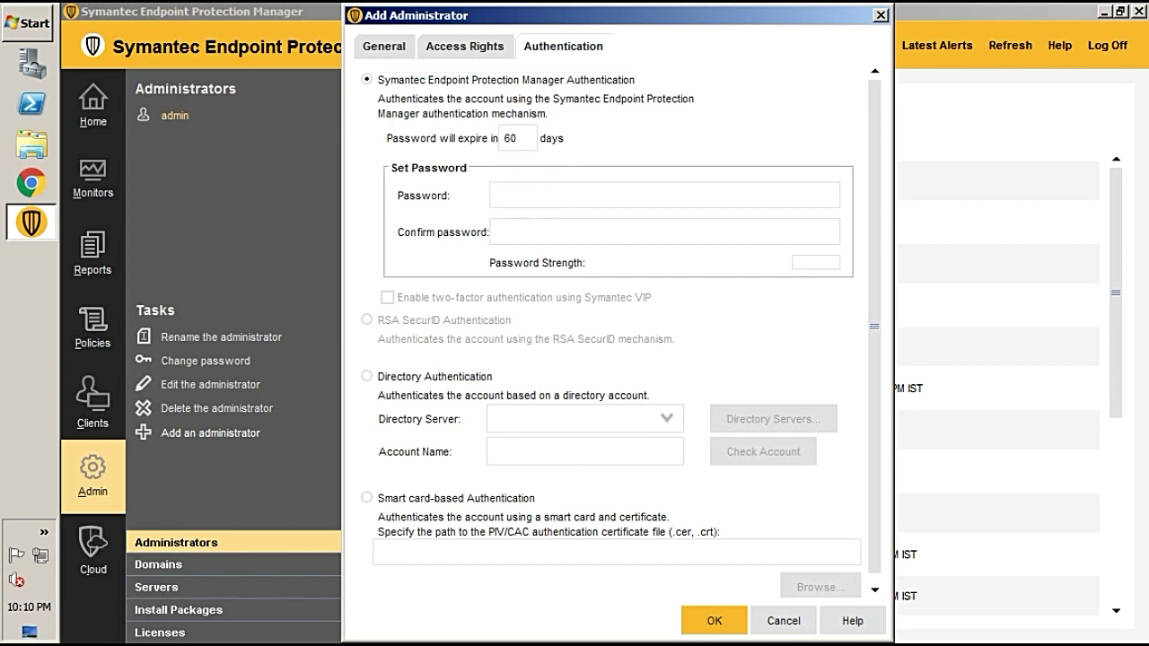
text(a)
key(BackSpace)
text(aaaaaaaaa)
key(Tab)
text(aaaaaaaa)
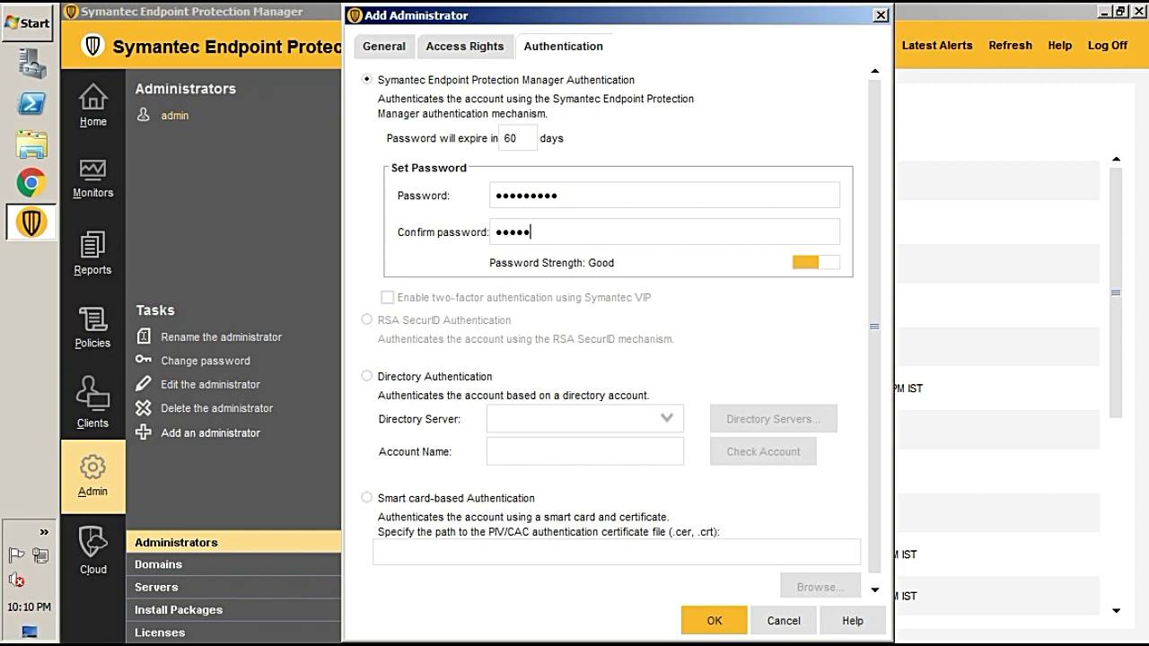
text(a)
Lengthen the password and confirmation to make it strong, and save the new administrator
click(590, 195)
text(aa)
click(587, 231)
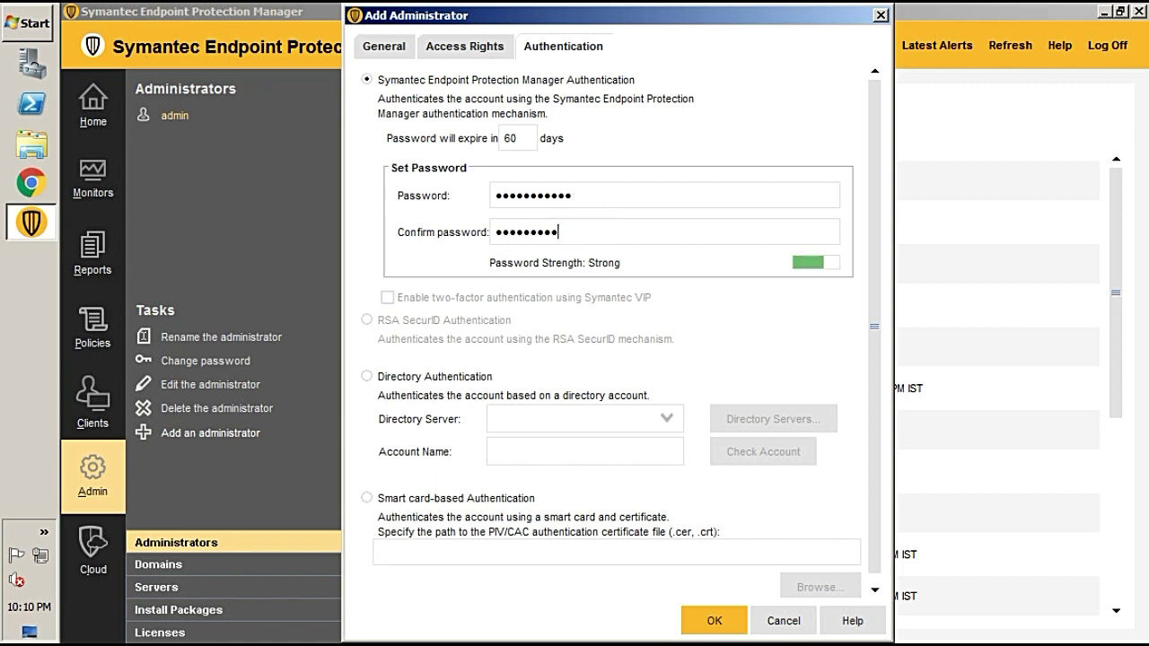
text(aa)
click(714, 621)
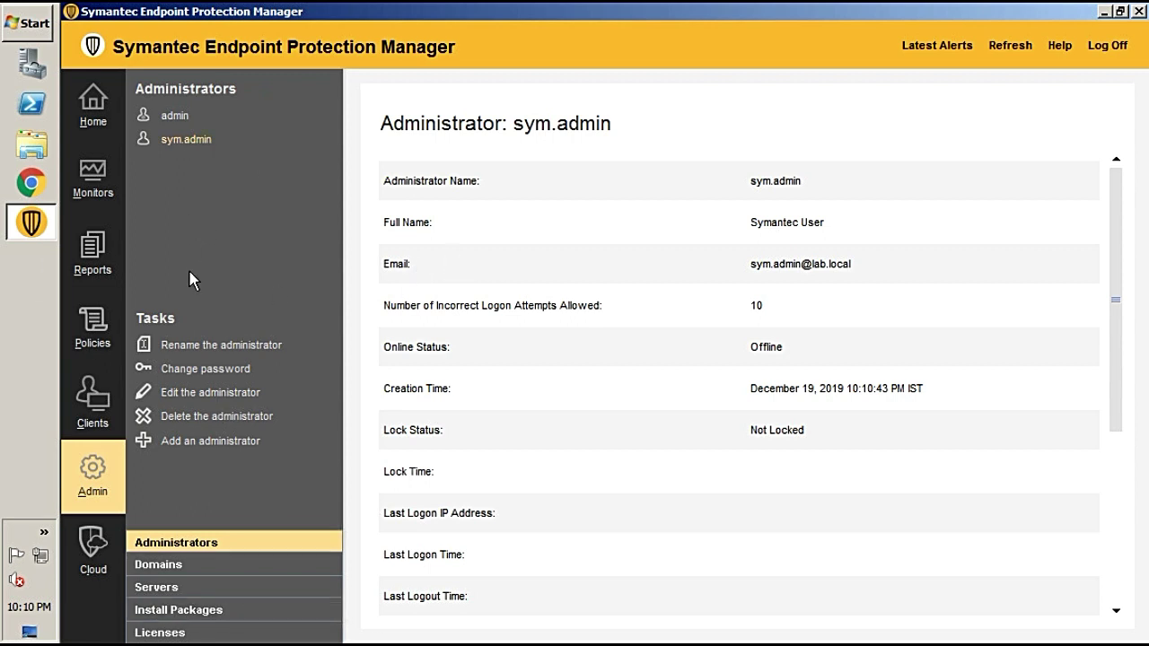
Log off and log back on as sym.admin with its password
click(1110, 54)
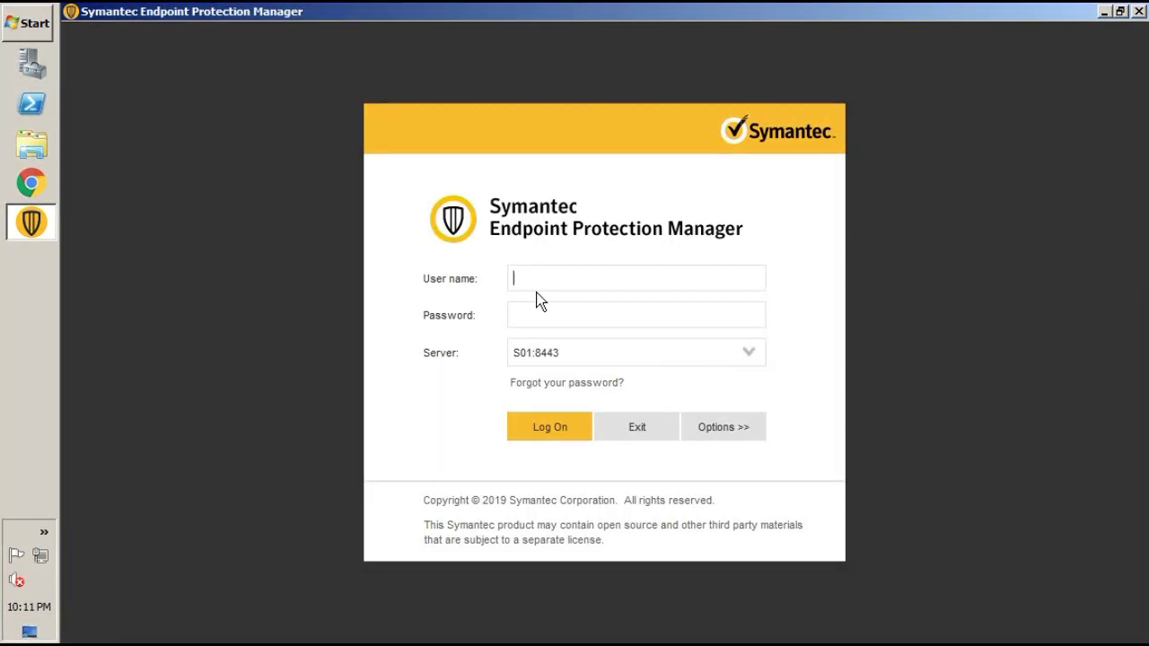
text(sym.admin)
key(Tab)
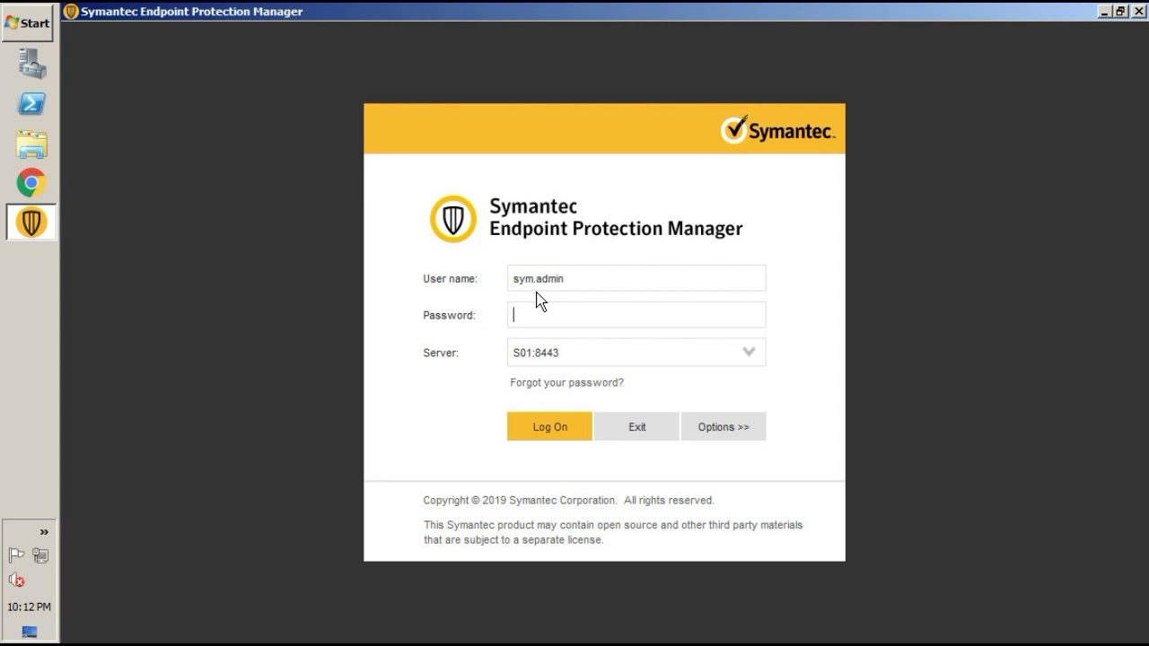
text(•••••••••••)
click(550, 433)
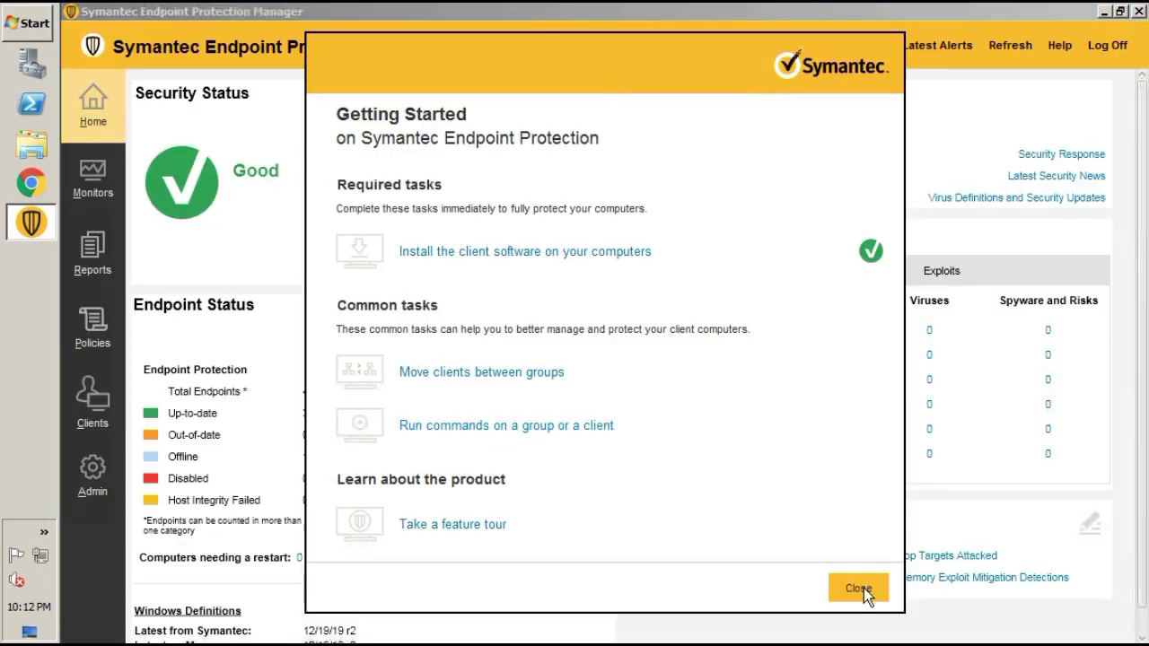
Close Getting Started and open the Admin section as sym.admin
click(860, 588)
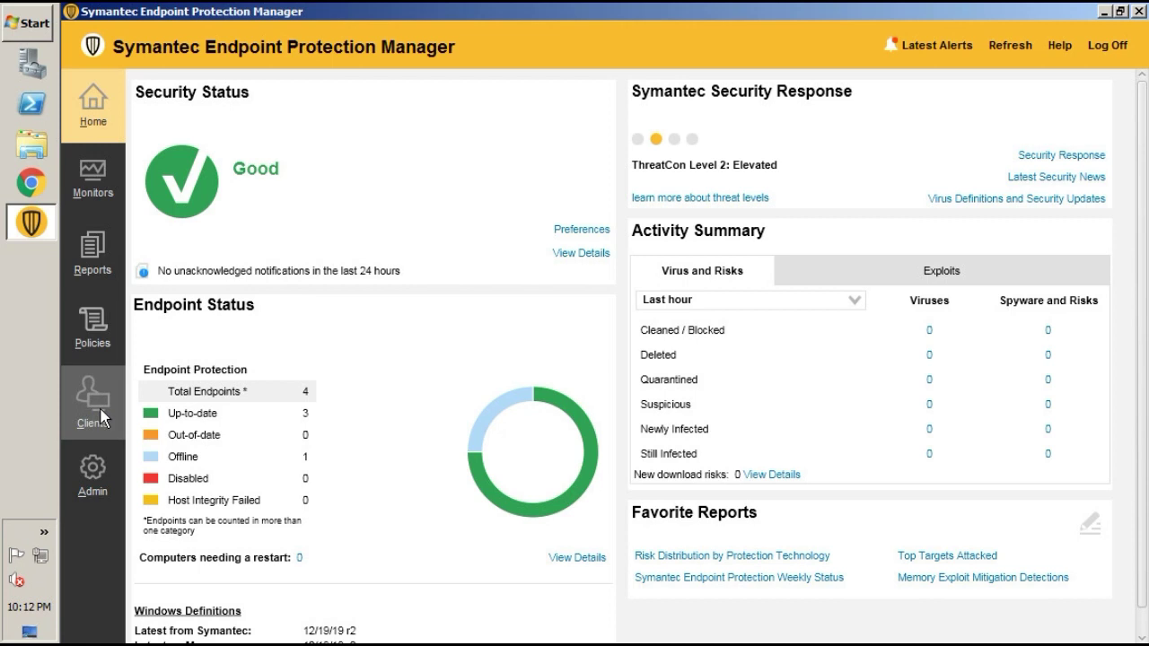
click(97, 470)
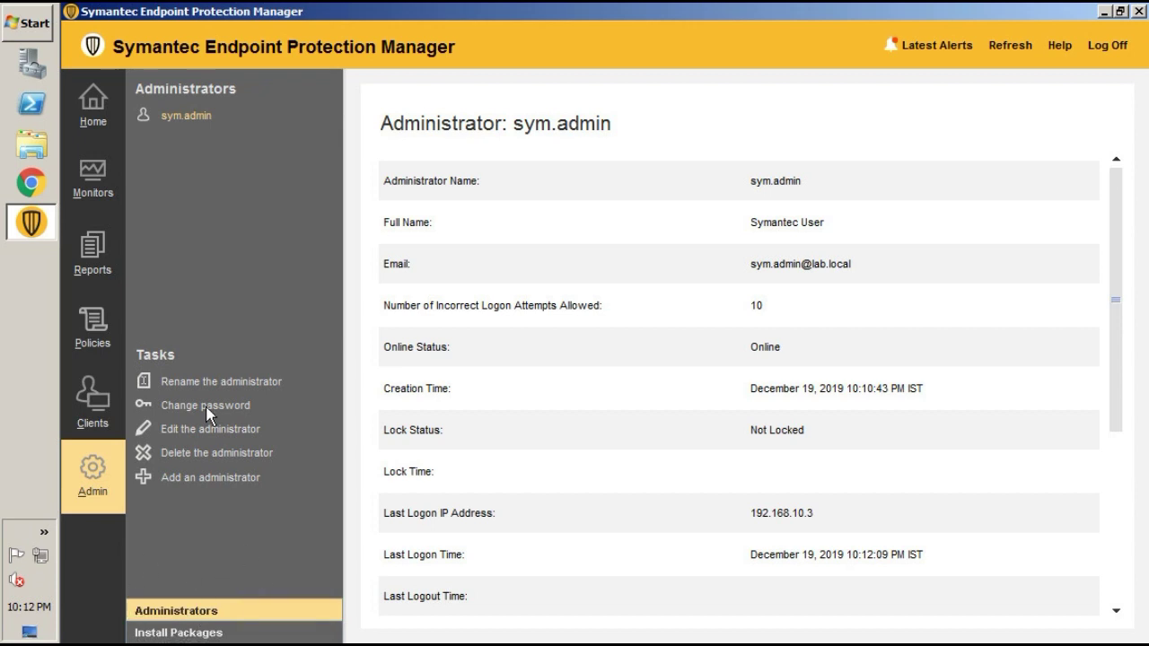
click(198, 485)
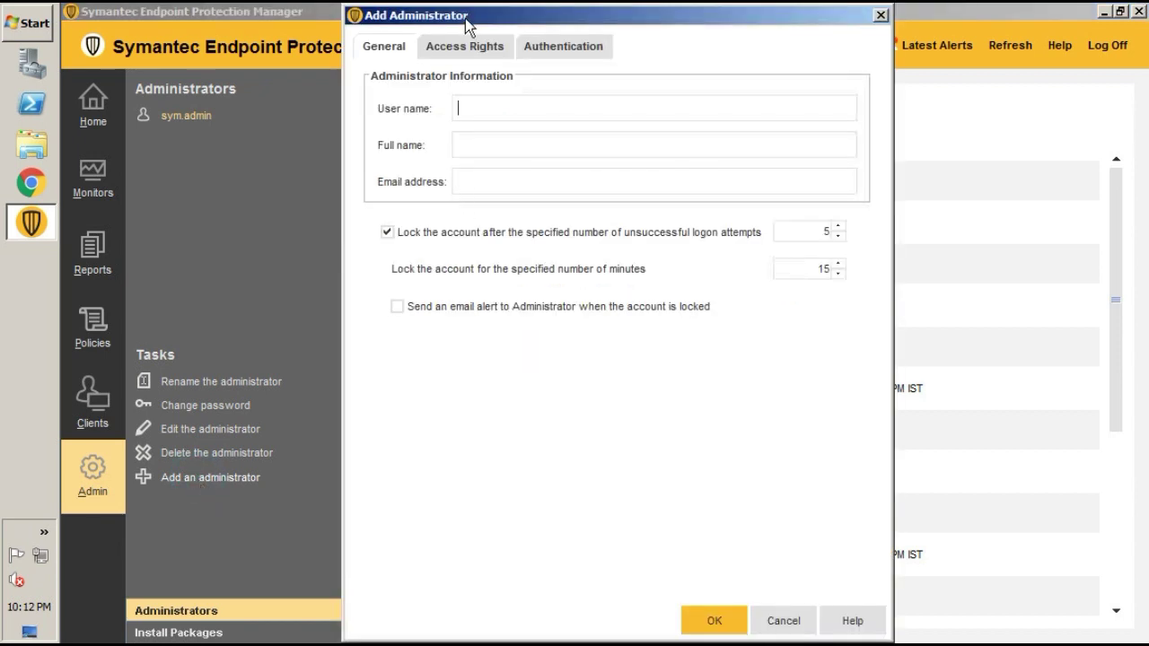
click(475, 46)
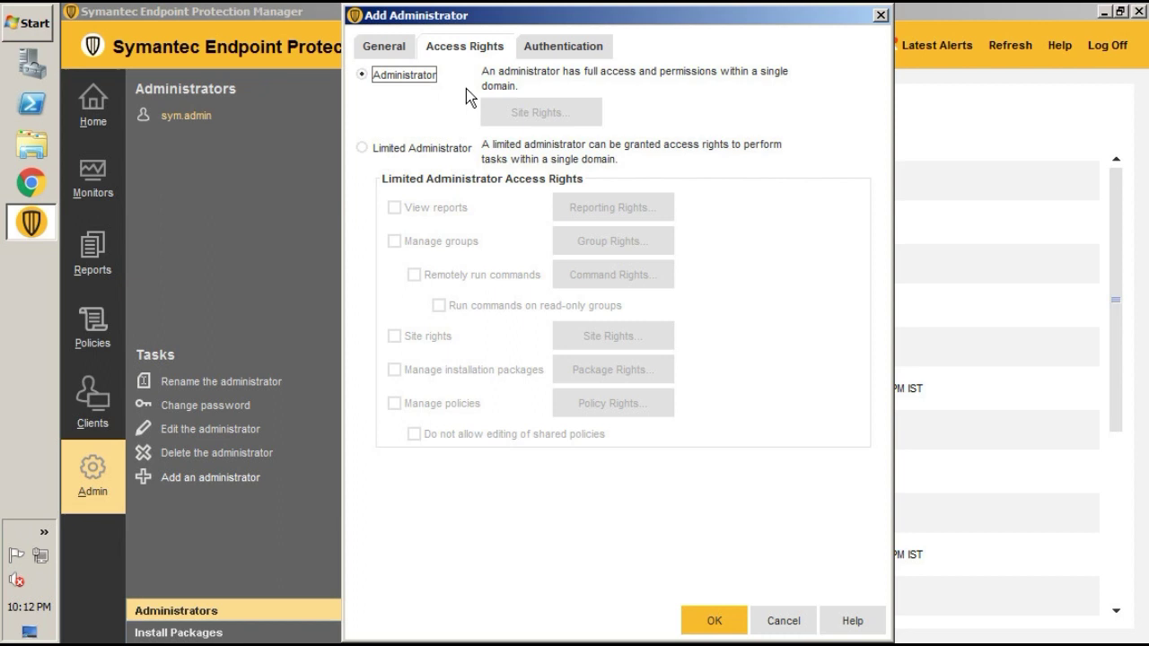
click(369, 149)
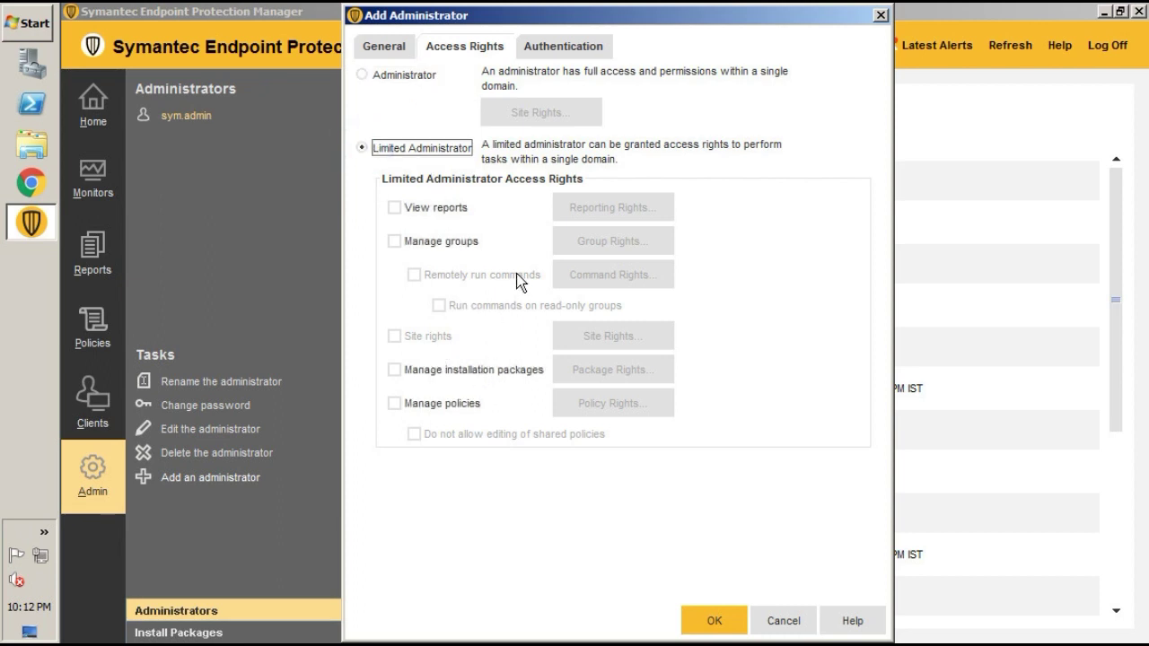
click(551, 49)
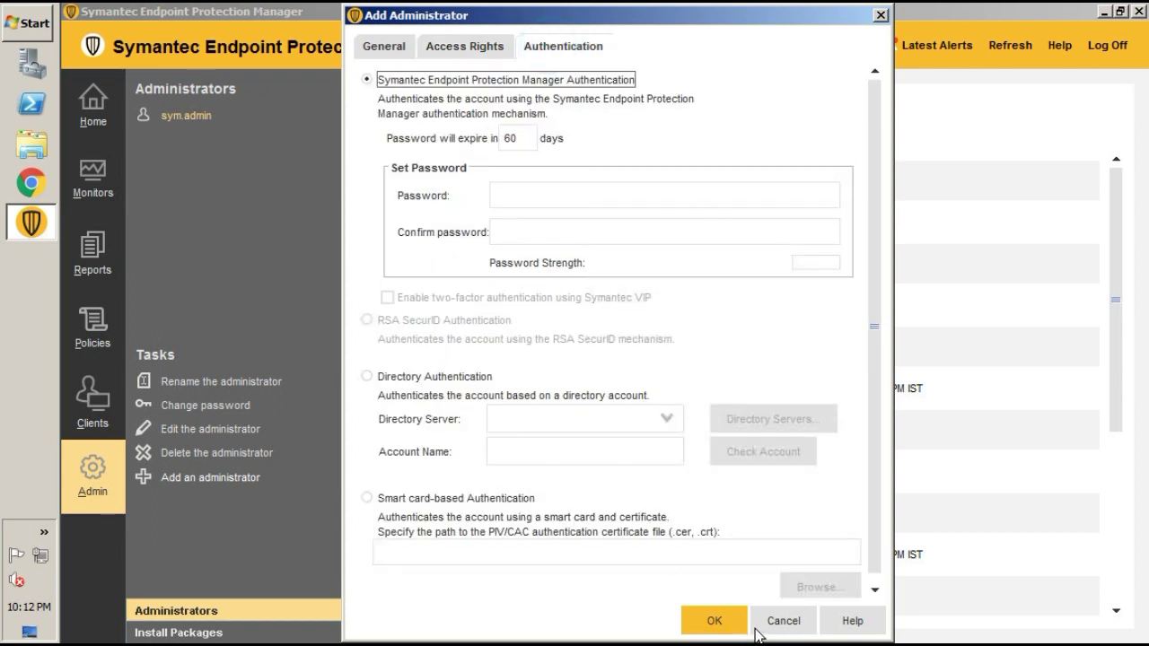
click(781, 621)
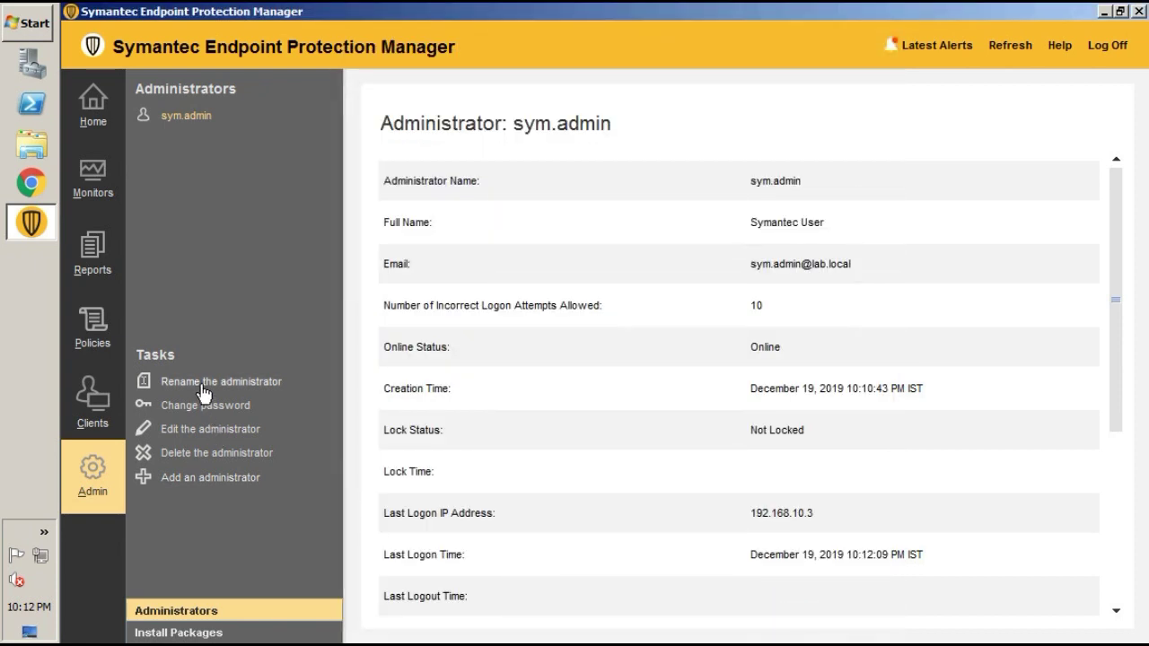
Open and cancel Rename and Change password, then open the account's Edit Administrator Properties
click(236, 383)
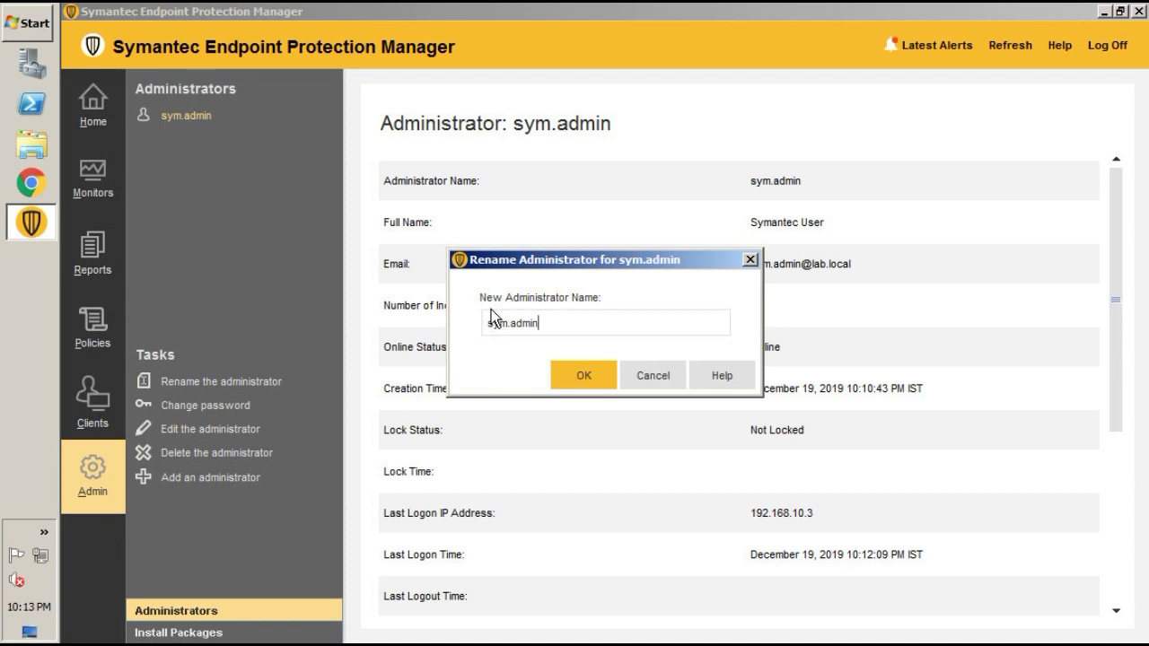
click(652, 377)
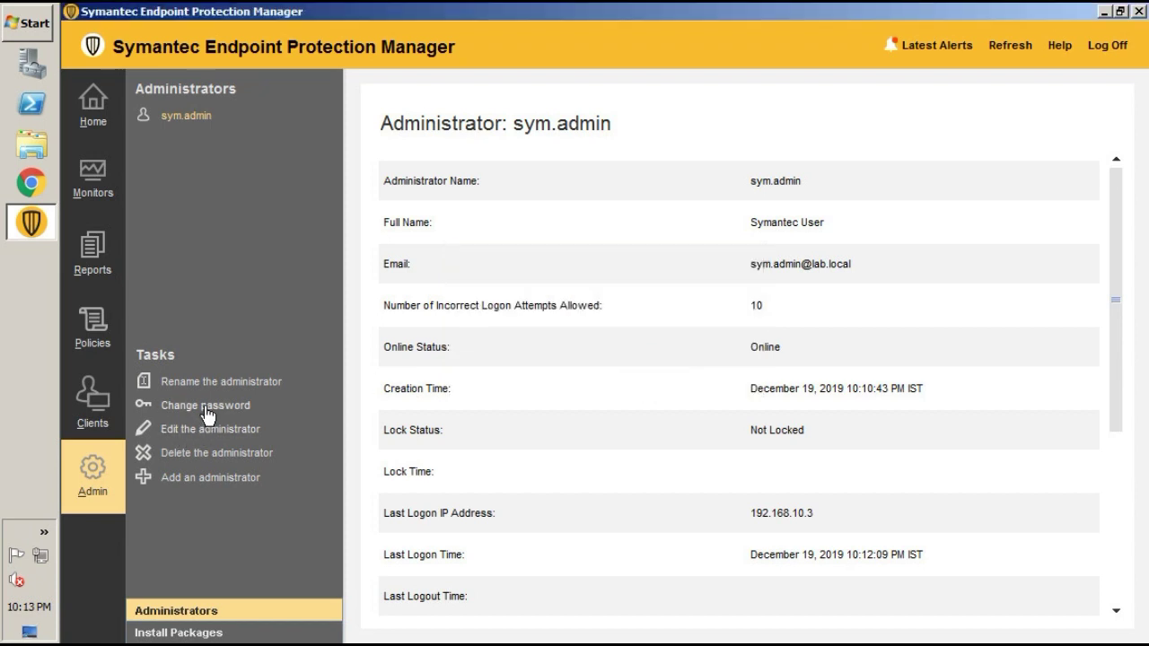
click(806, 416)
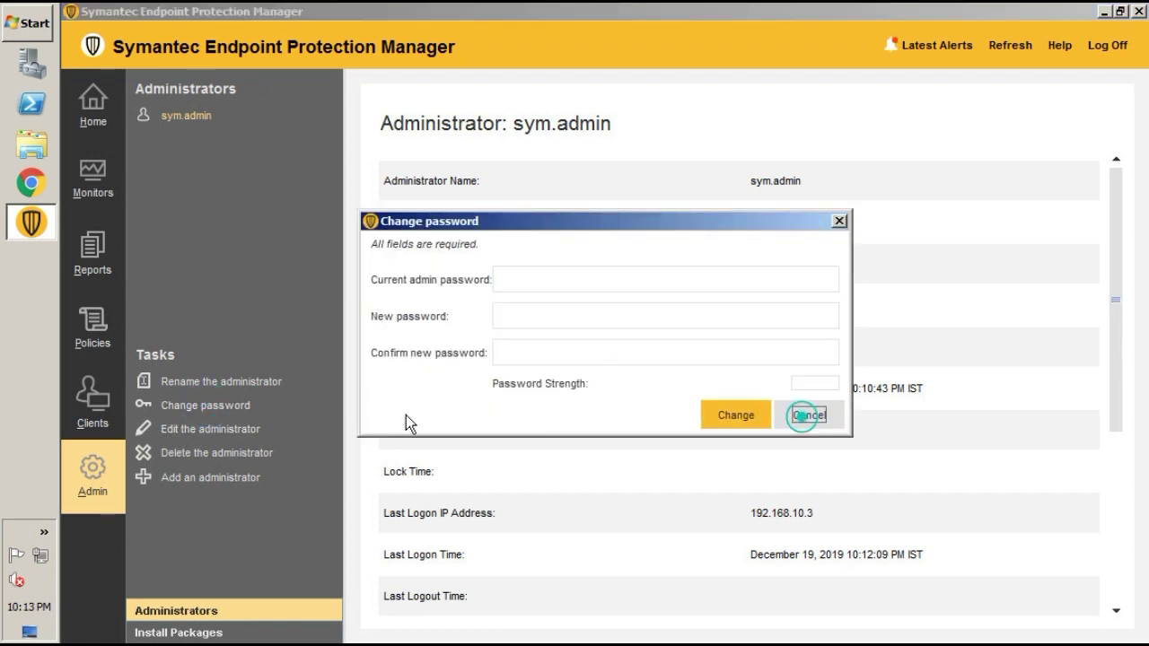
click(197, 433)
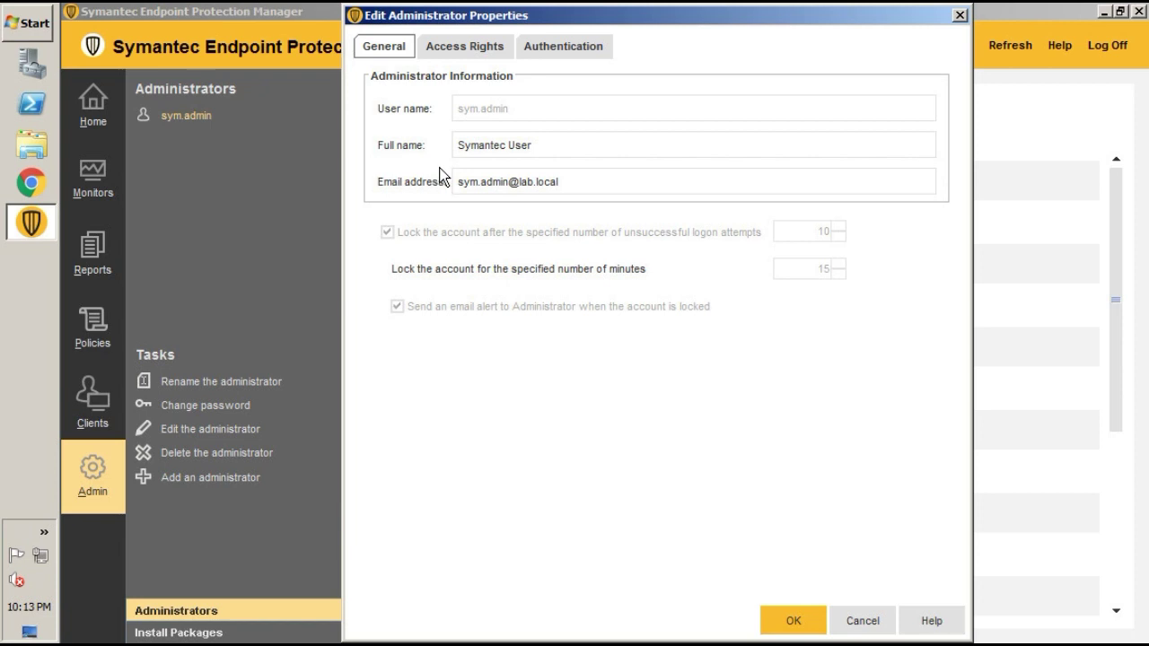
Review the account's access rights and authentication settings, cancel without saving, and log off the console
click(458, 48)
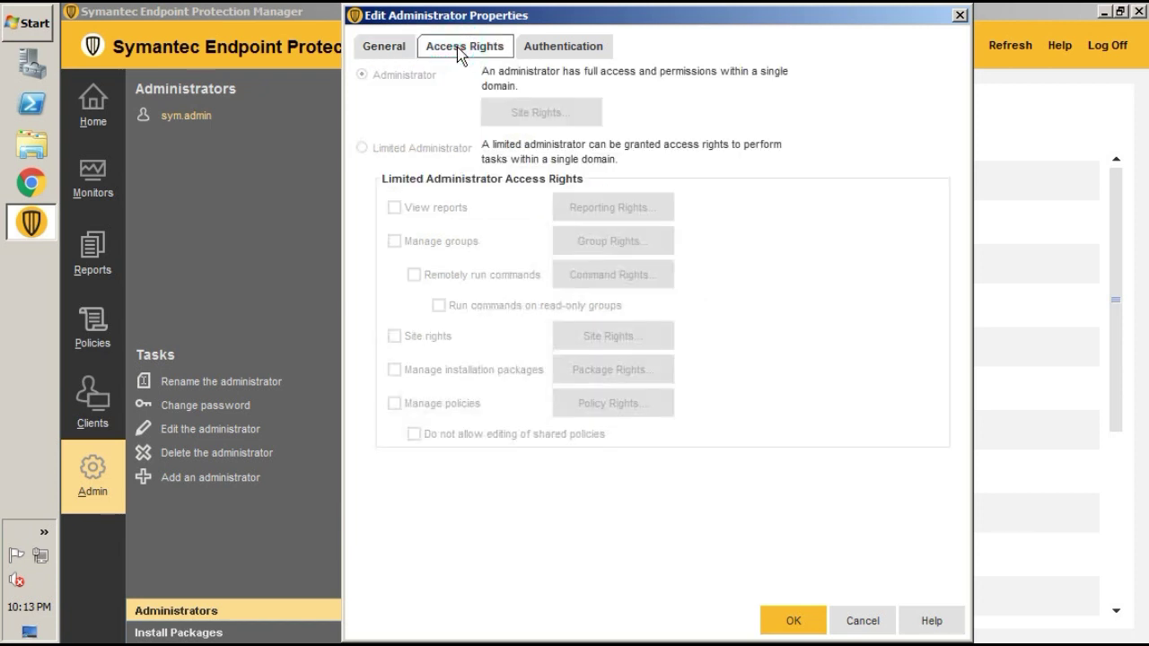
click(560, 48)
click(550, 215)
click(547, 266)
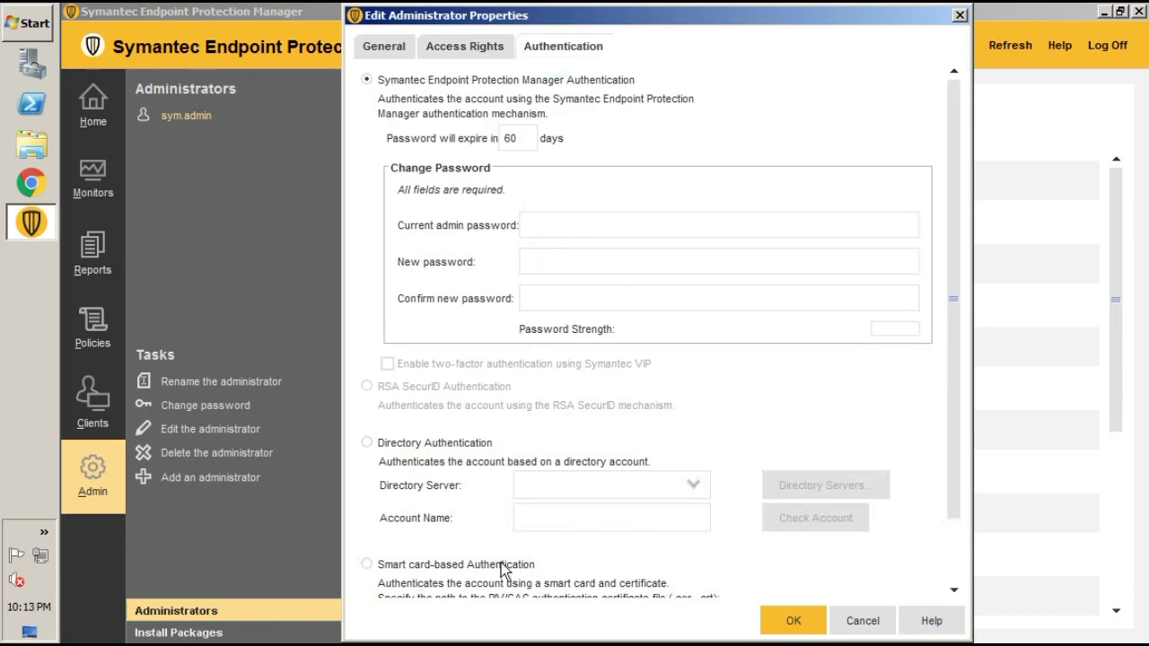
click(857, 623)
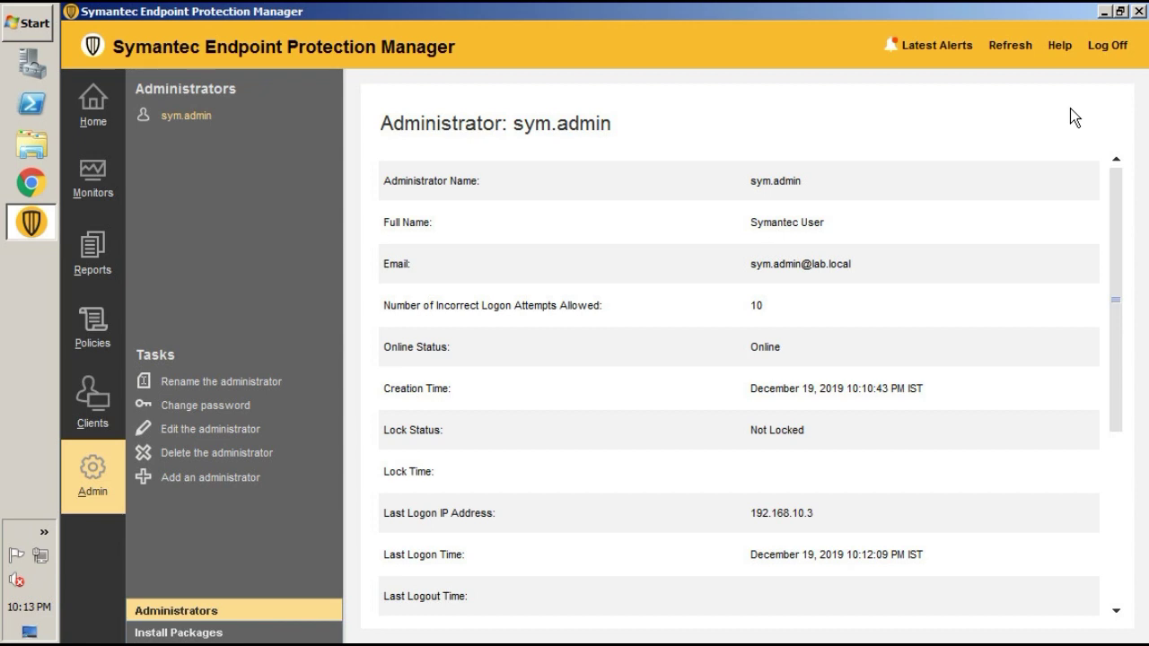
click(1109, 49)
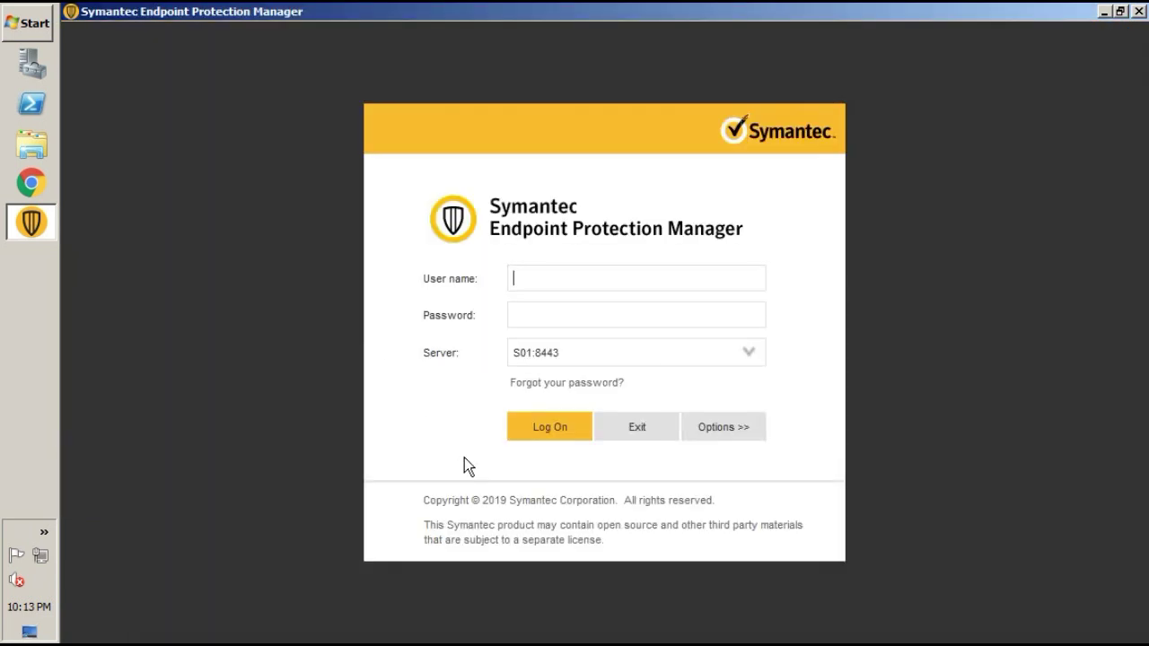